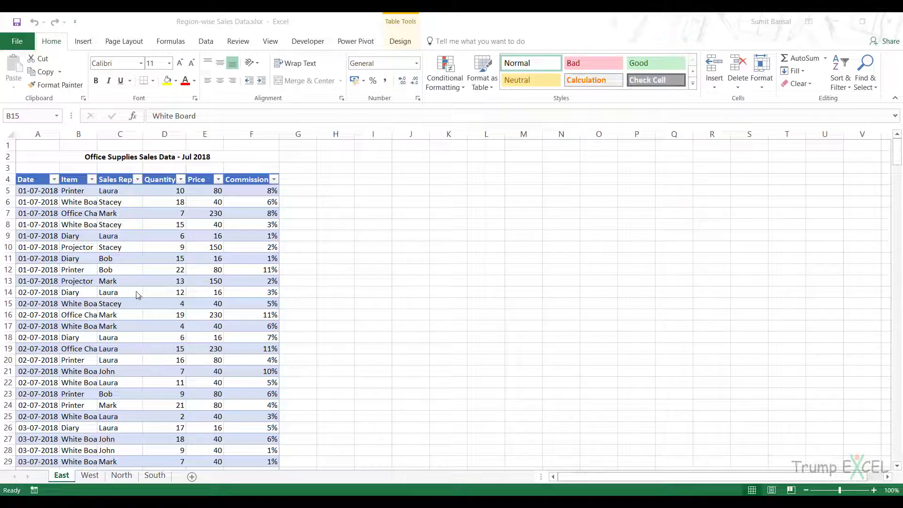
Load the East sales table into the query editor as East_Data with From Table/Range.
click(124, 281)
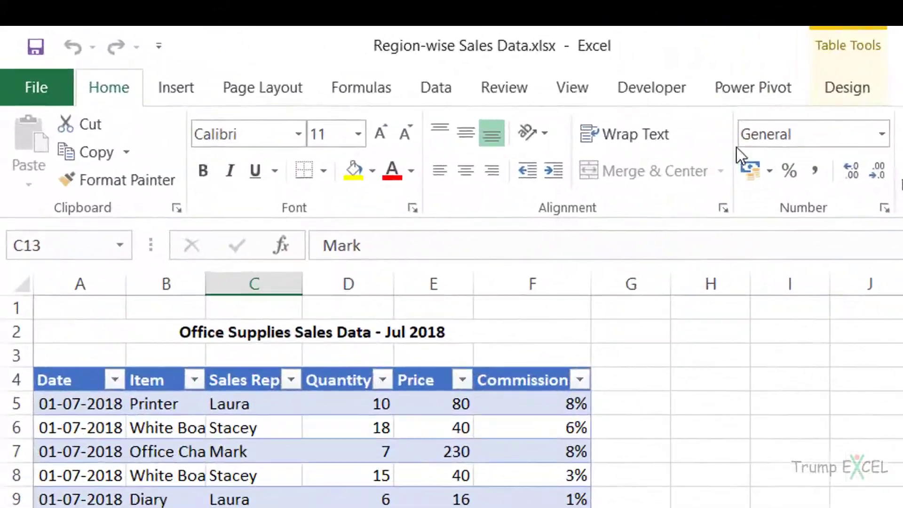
click(435, 88)
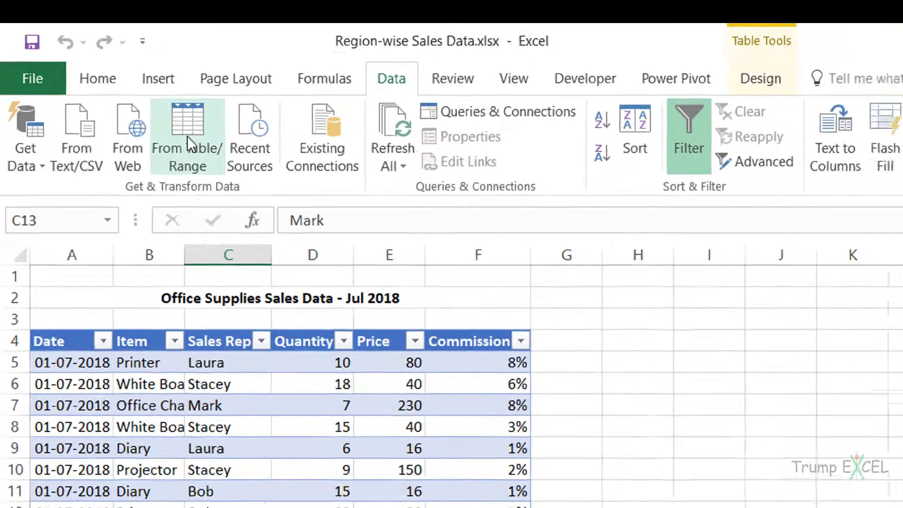
click(213, 156)
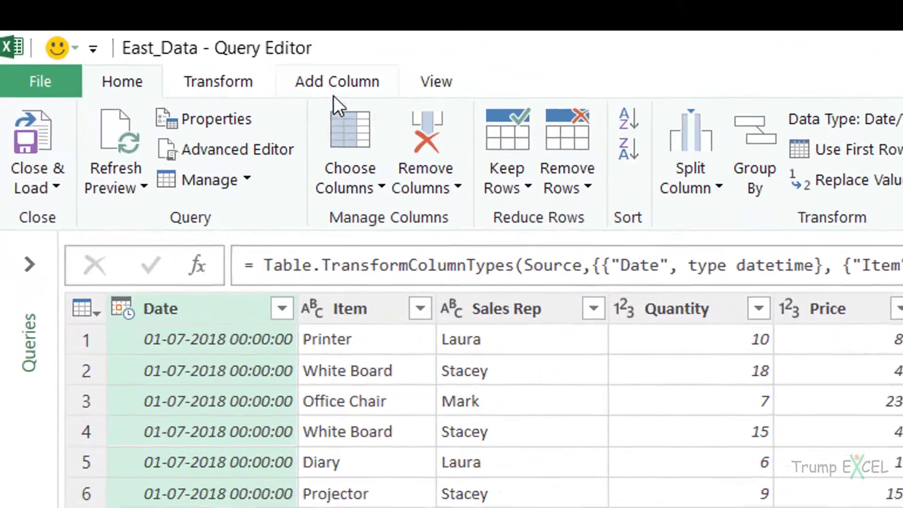
Add a custom column named Region with formula = "East" to East_Data.
click(133, 34)
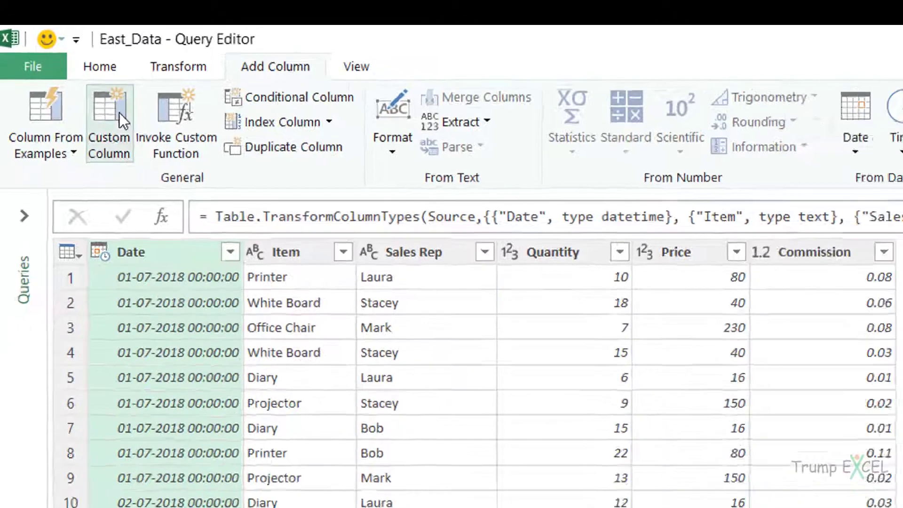
click(148, 139)
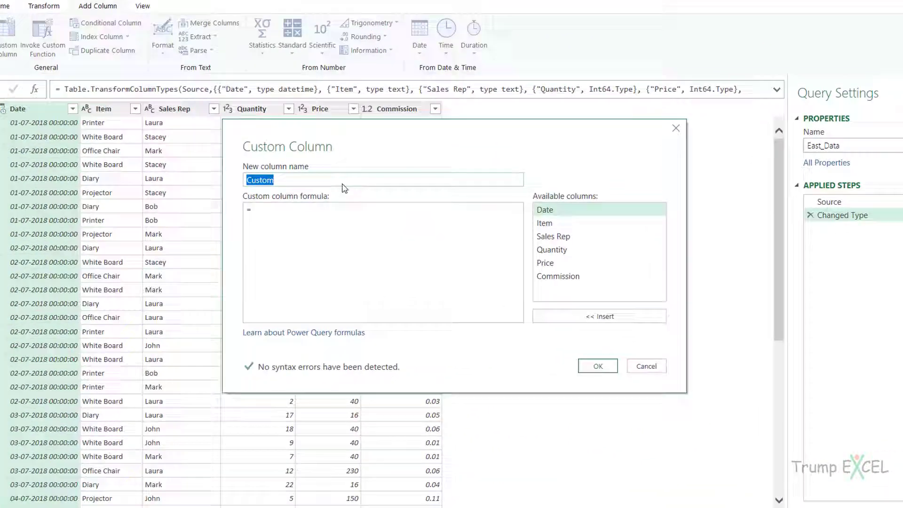
text(Region)
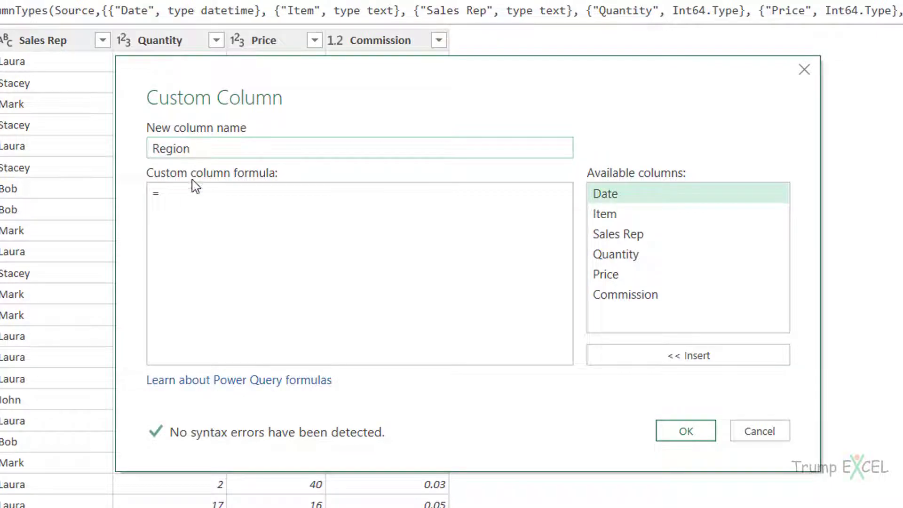
click(224, 193)
text("East")
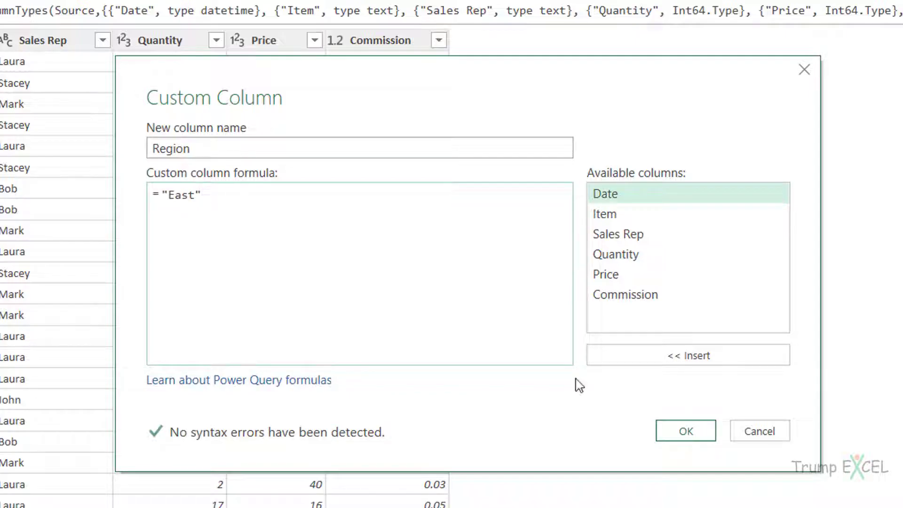
click(666, 427)
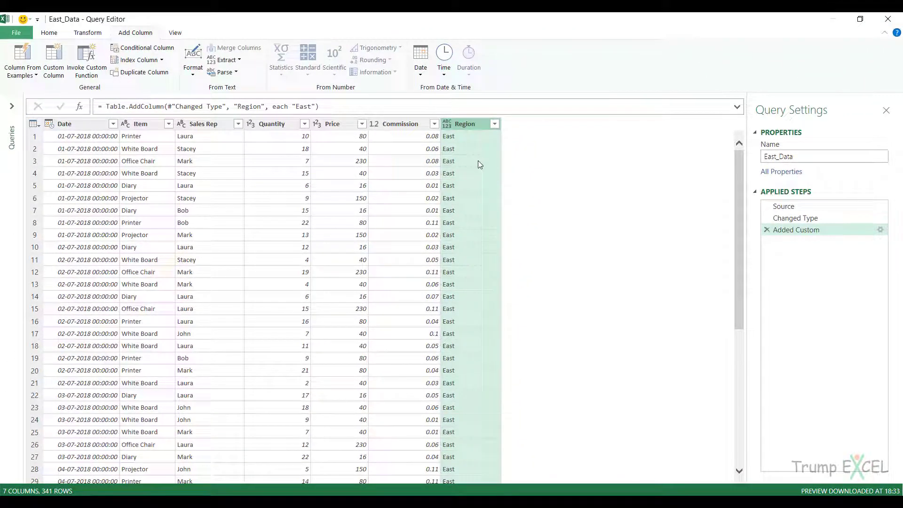
Drag the Region column to the first position in East_Data.
drag(464, 127, 66, 123)
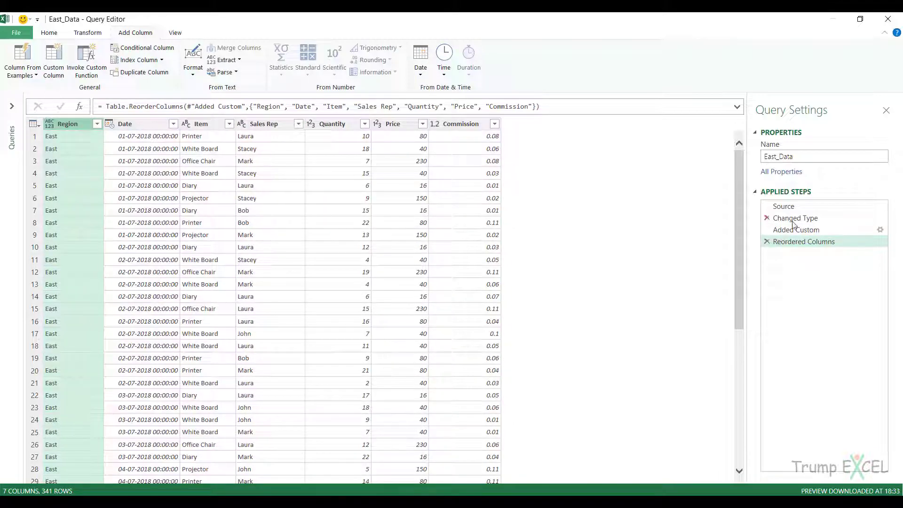
drag(806, 242, 806, 210)
drag(805, 219, 805, 250)
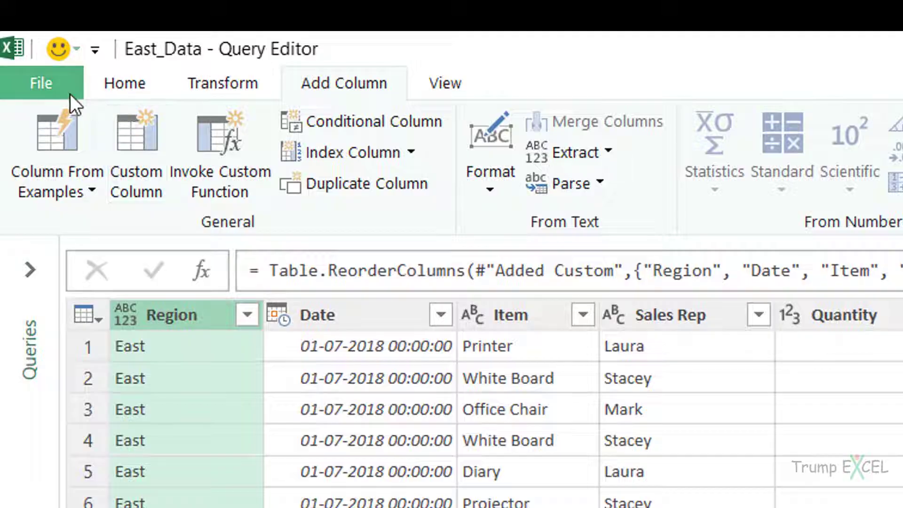
click(70, 94)
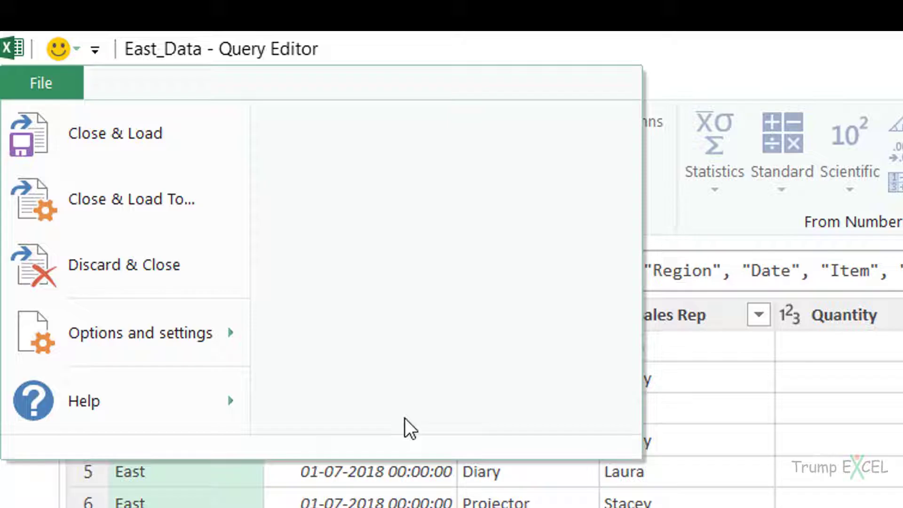
Close & Load East_Data with Only Create Connection.
click(133, 210)
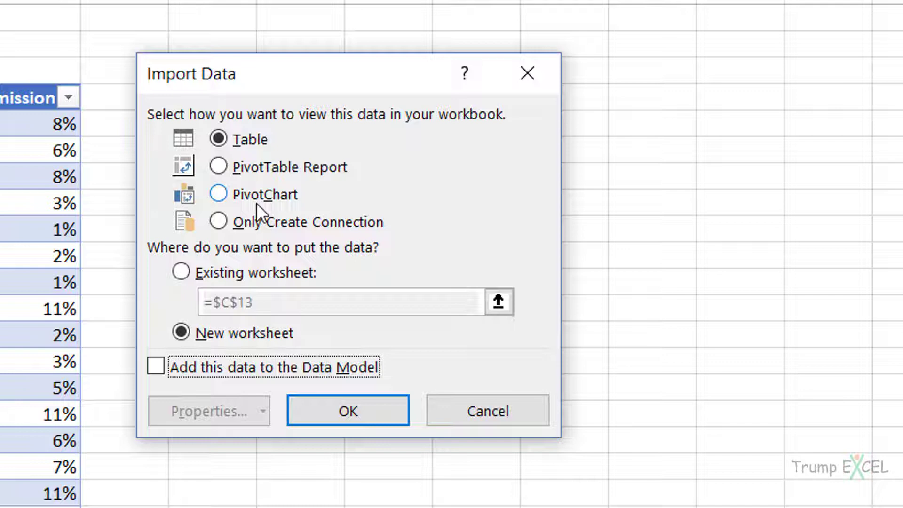
click(266, 229)
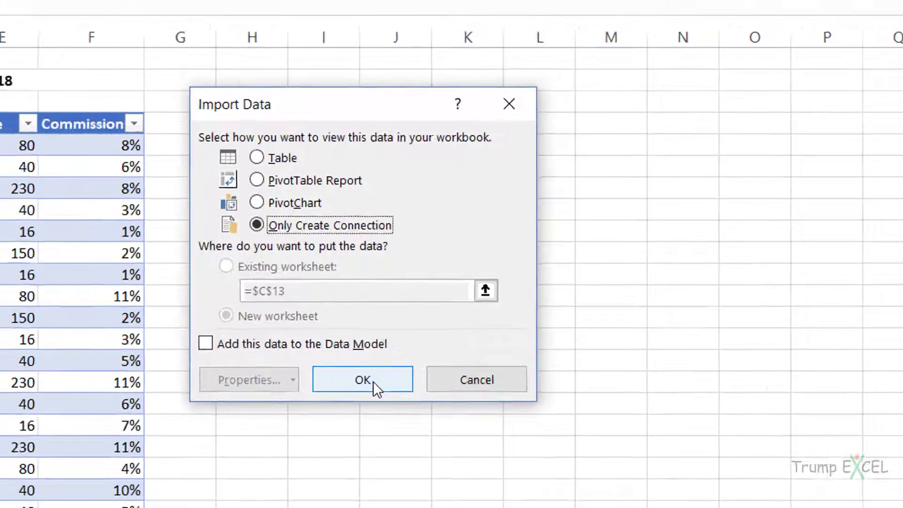
click(370, 413)
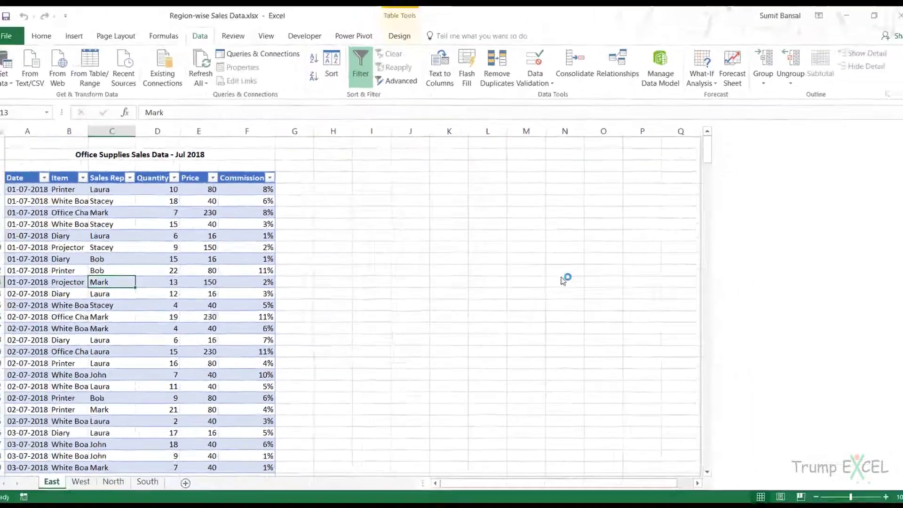
mouse_move(745, 208)
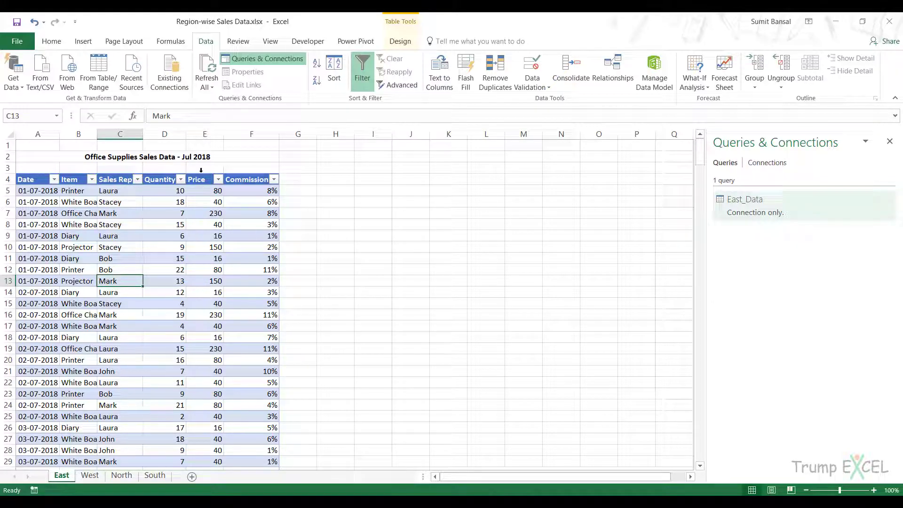
Add a custom Region column holding "West" to the West table's query.
click(90, 476)
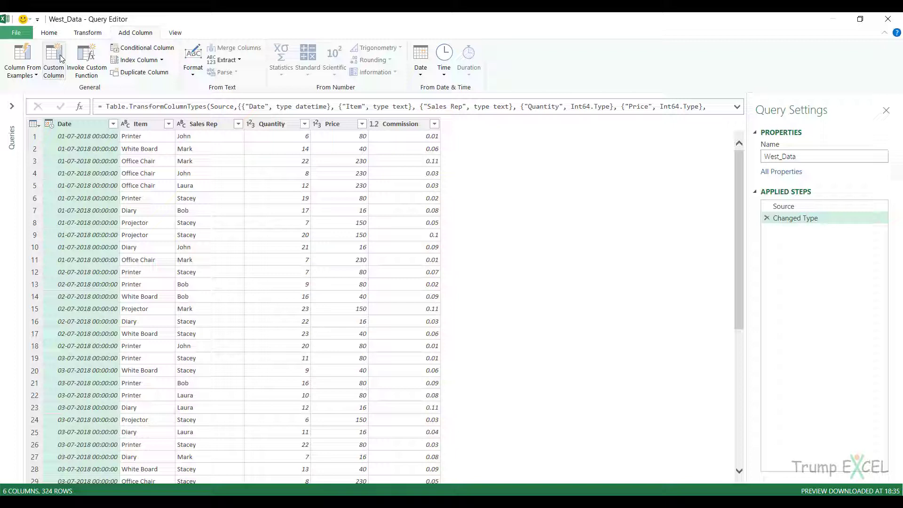
click(53, 60)
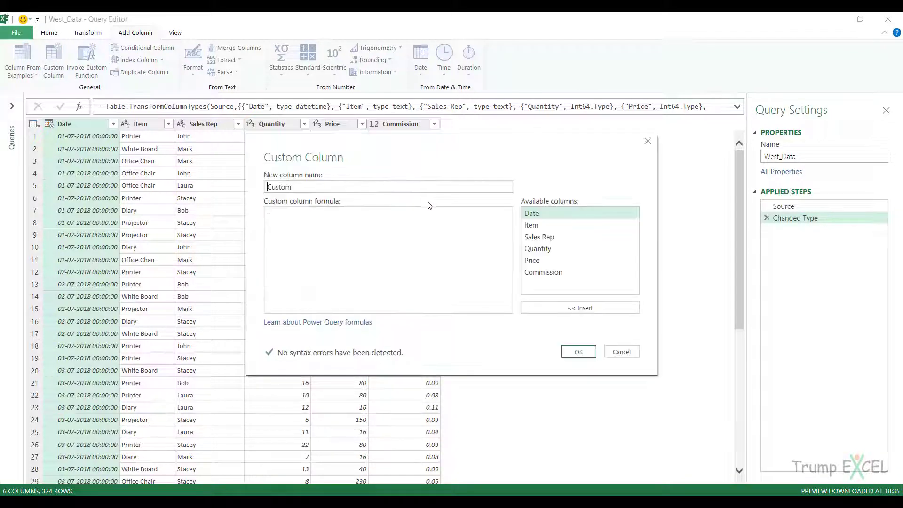
double_click(404, 188)
text(Region)
click(362, 217)
text("Wes)
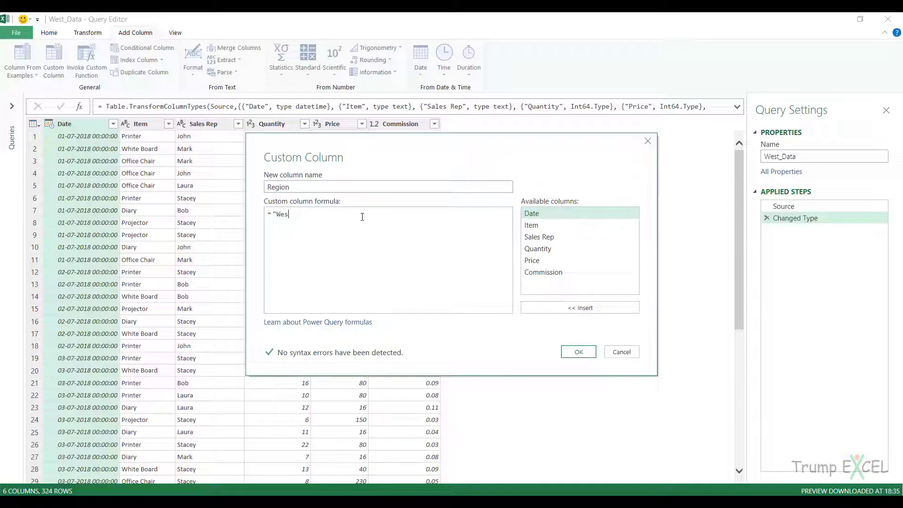
text(t)
click(578, 351)
Move Region to the front of West_Data and load it as connection only.
drag(470, 125, 65, 126)
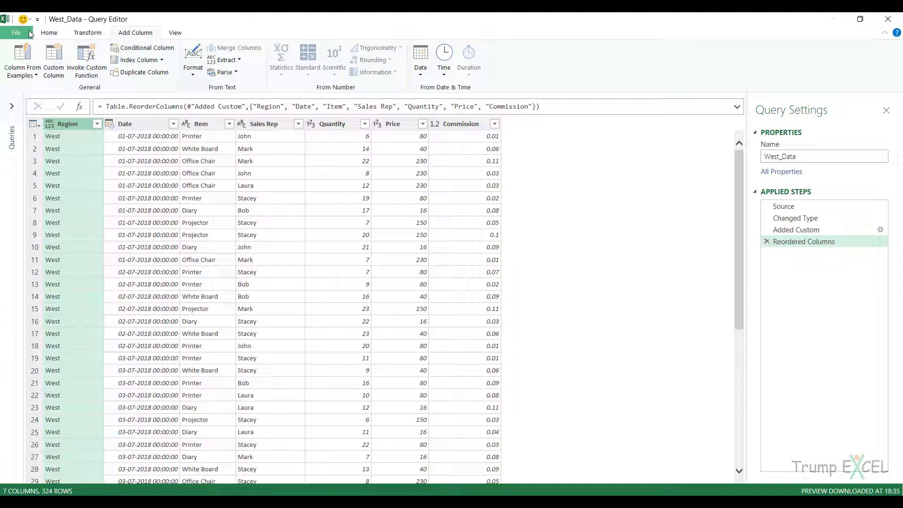
click(16, 32)
click(47, 75)
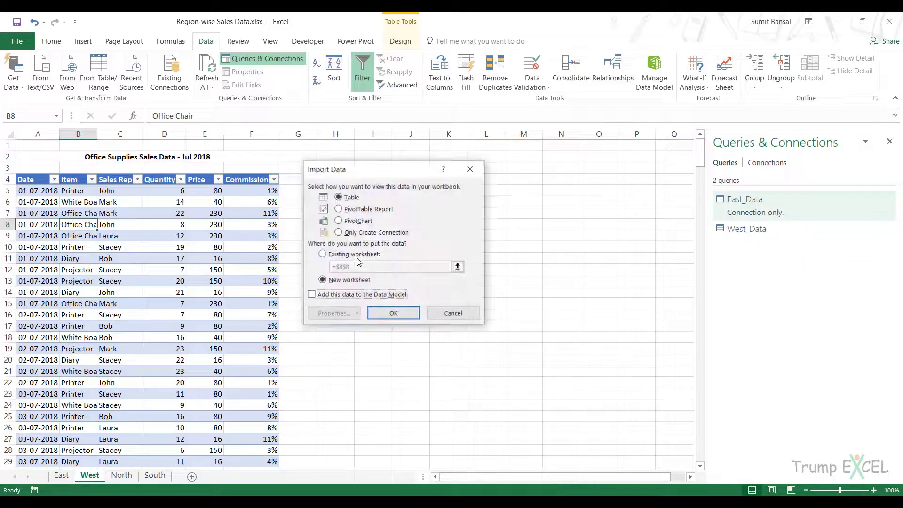
click(356, 233)
click(387, 313)
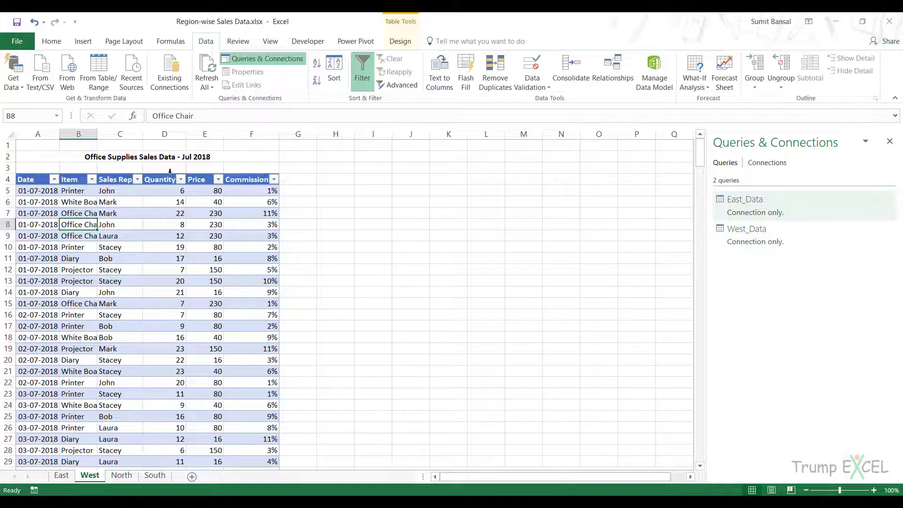
Create a North_Data query from the North table with a custom Region column.
click(121, 475)
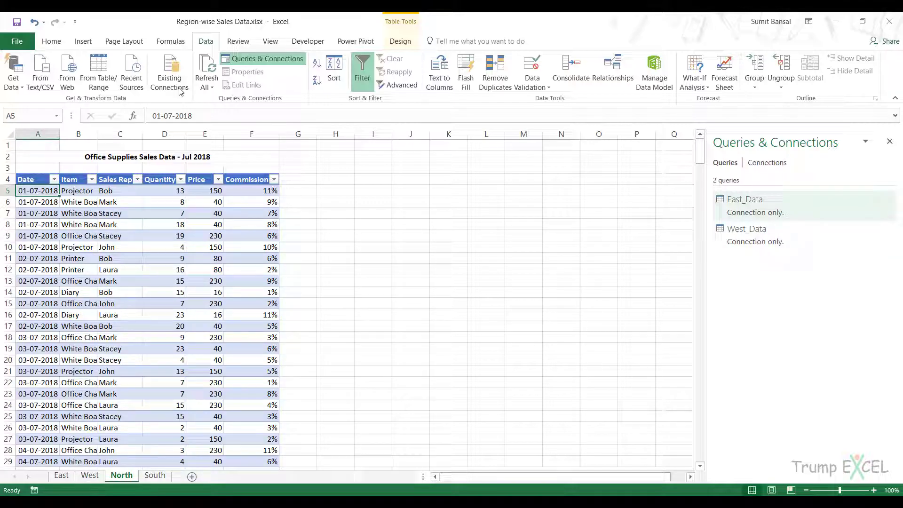
click(103, 86)
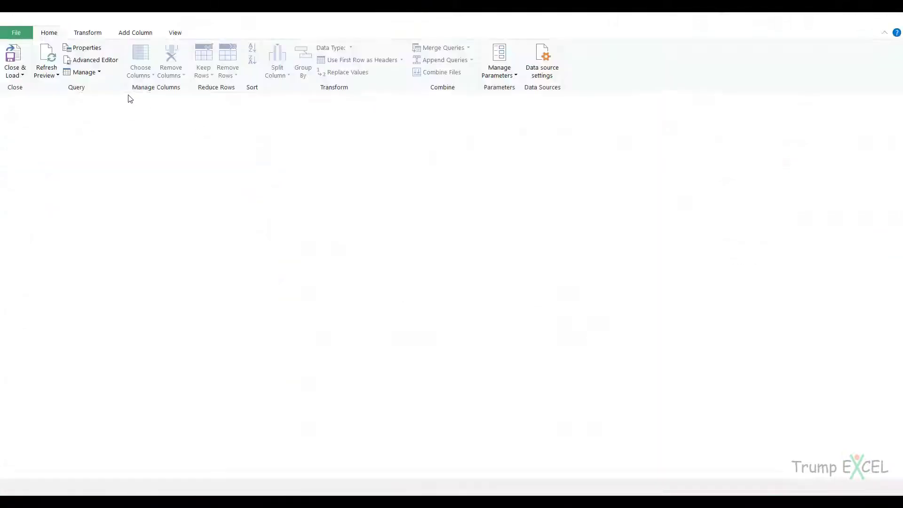
click(133, 32)
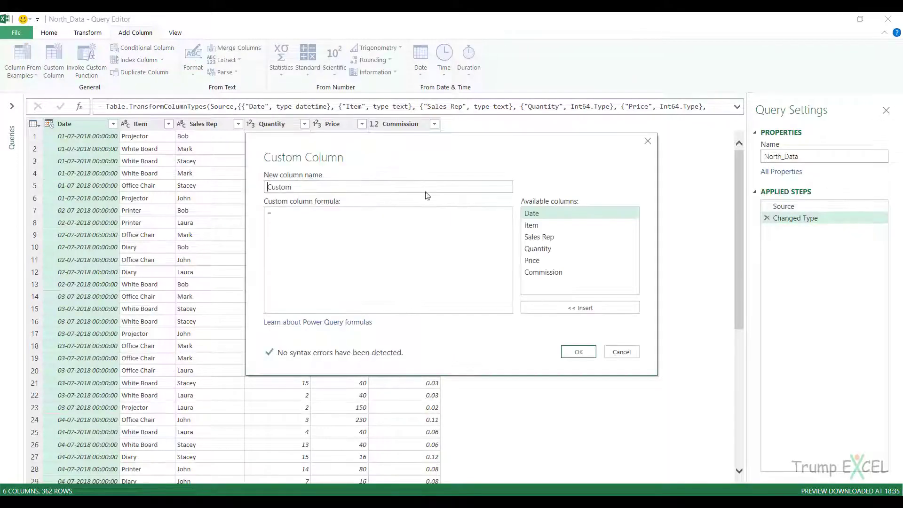
text(Region)
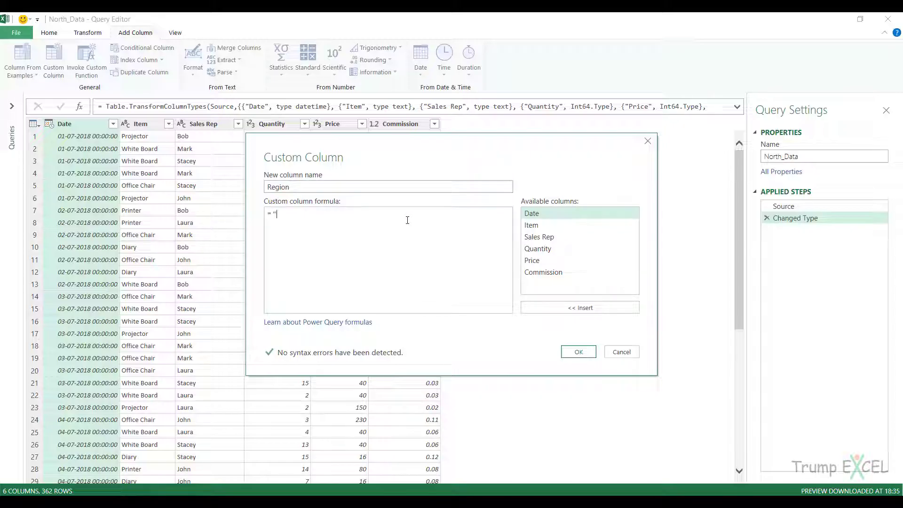
text(North)
click(579, 352)
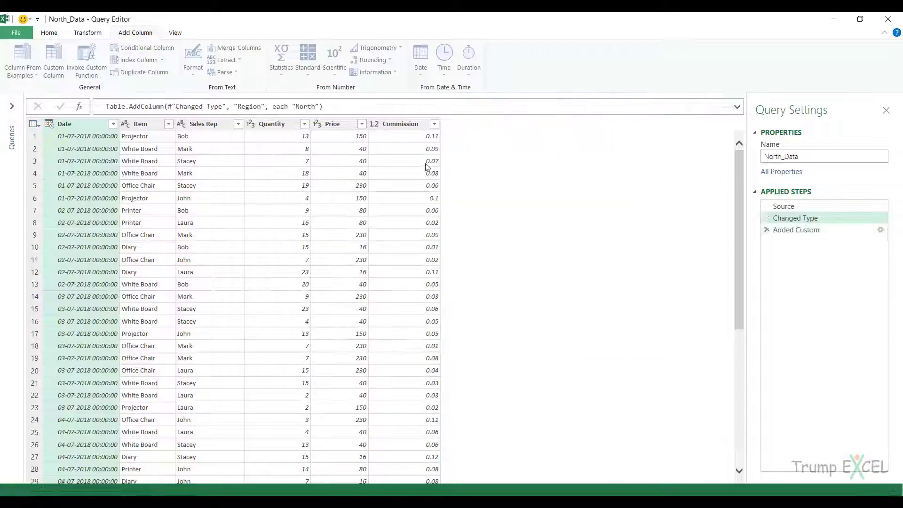
Move Region first, load North_Data as connection only, then go to the South sheet.
drag(461, 124, 46, 126)
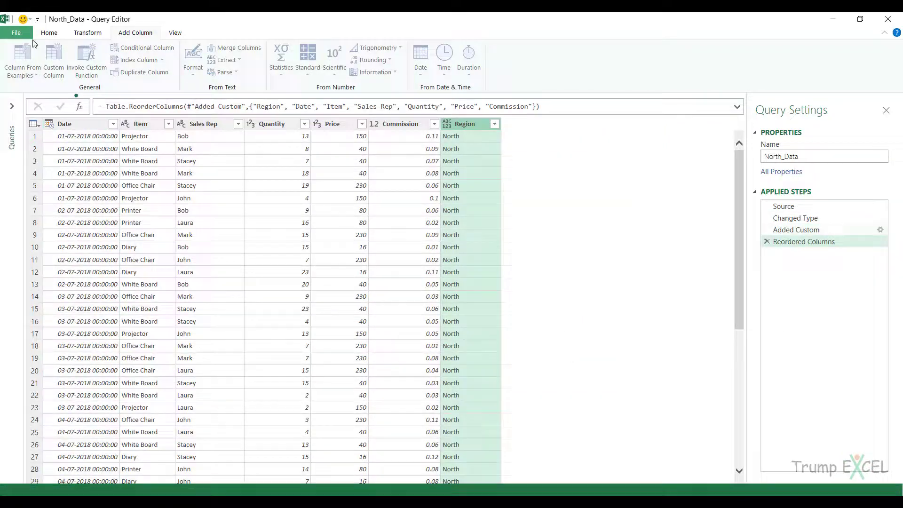
click(21, 33)
click(38, 78)
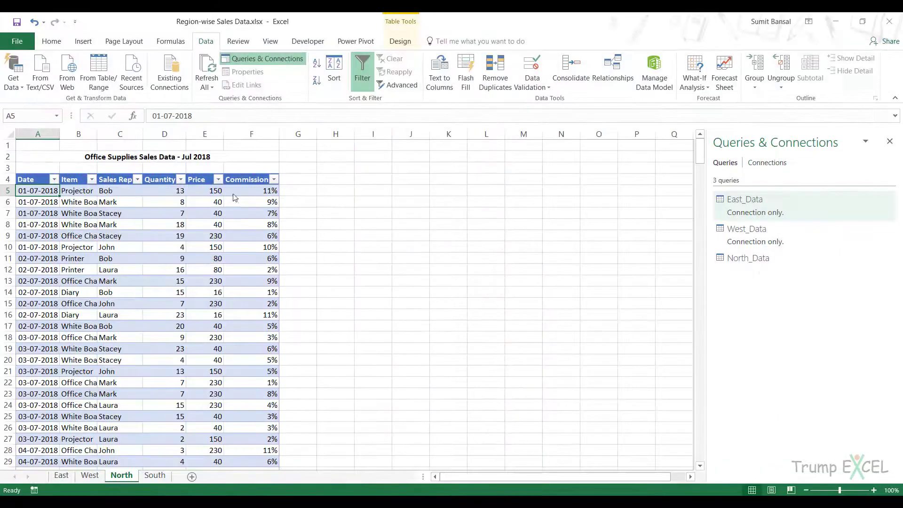
click(360, 232)
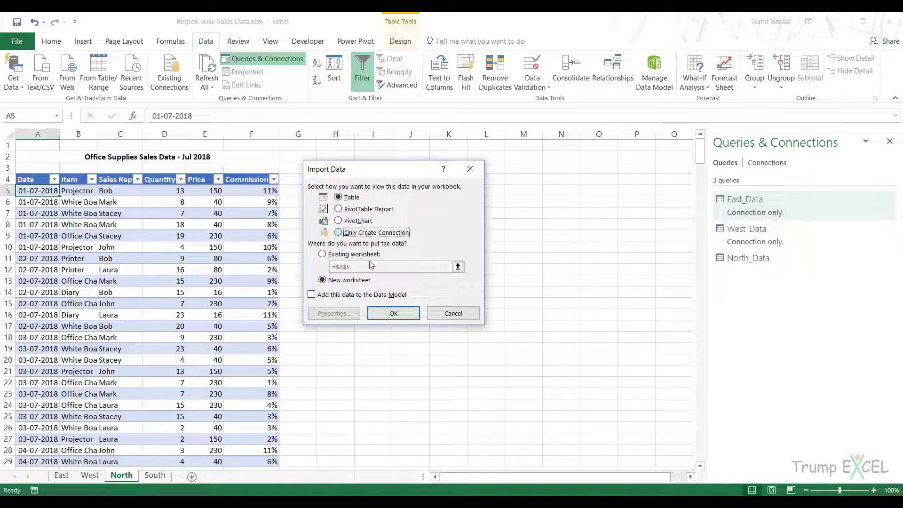
click(394, 313)
click(167, 476)
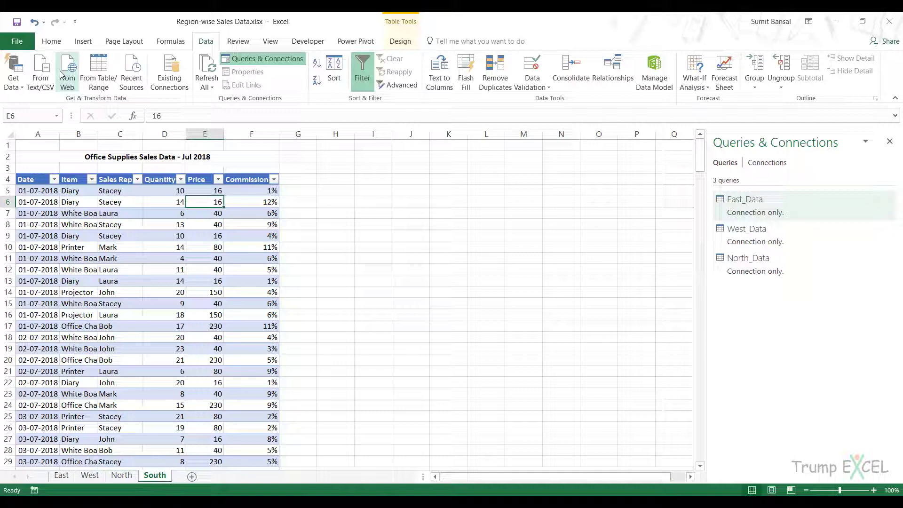
Create South_Data from the South table with a custom Region column of "South".
click(105, 74)
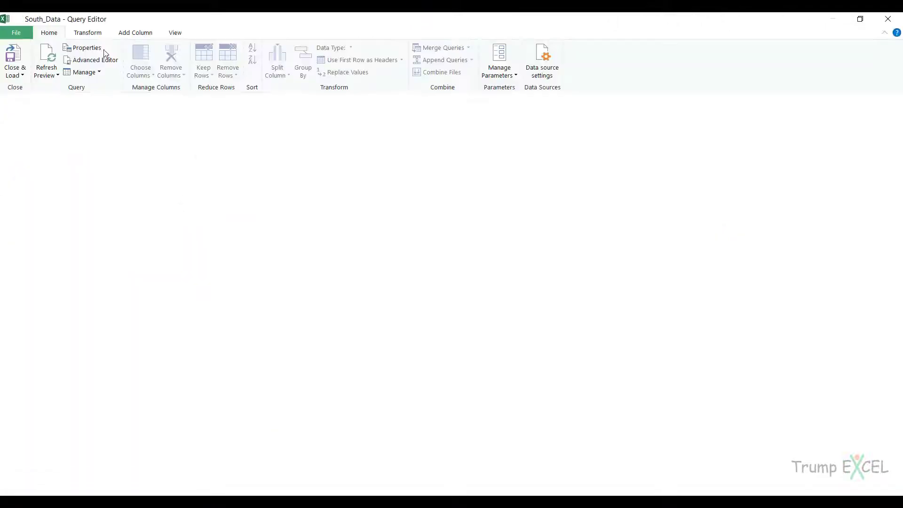
click(136, 33)
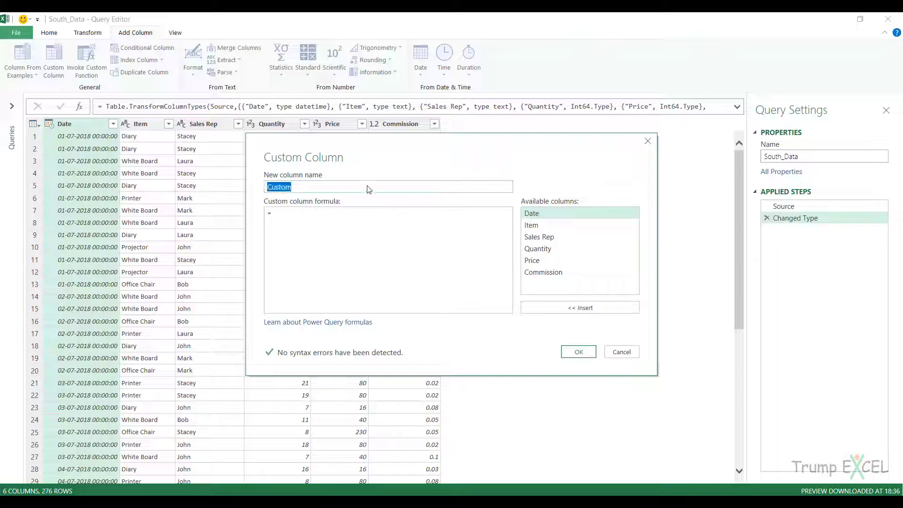
text(Region)
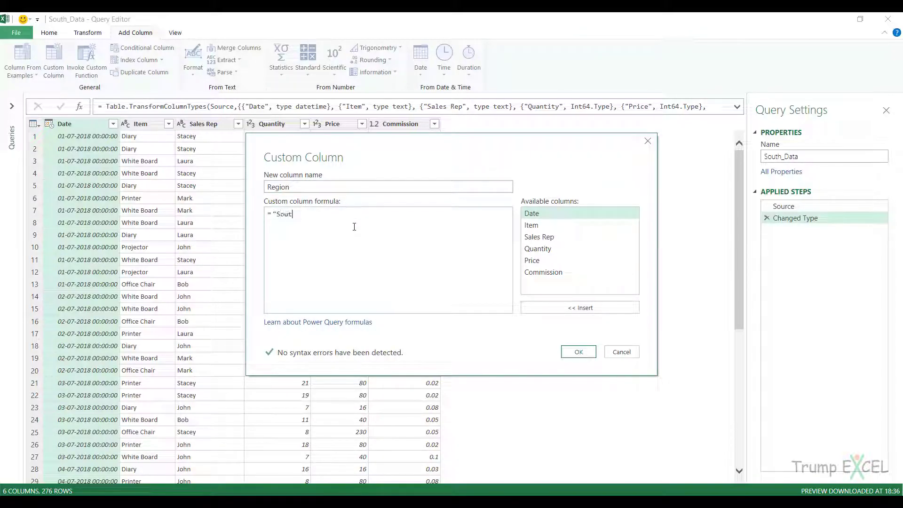
click(578, 352)
Move Region to the front of South_Data and choose Close & Load To.
drag(465, 126, 74, 120)
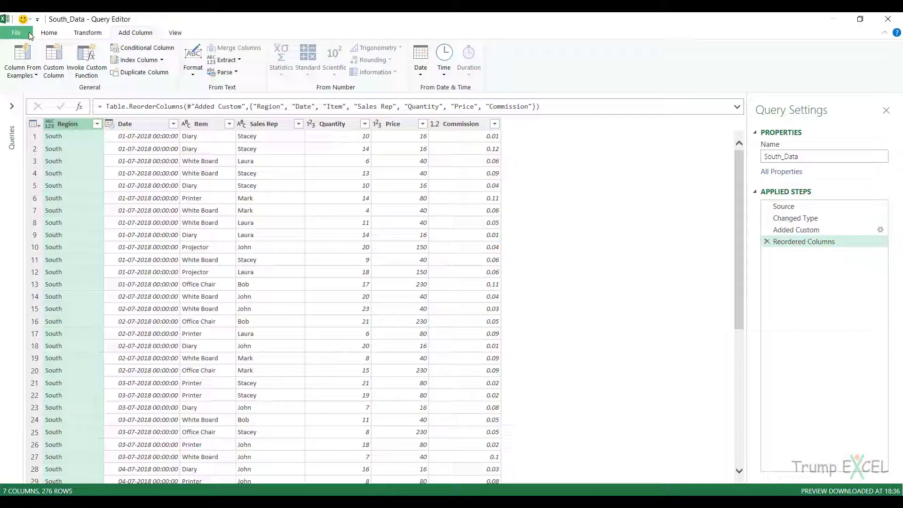
click(26, 35)
click(29, 78)
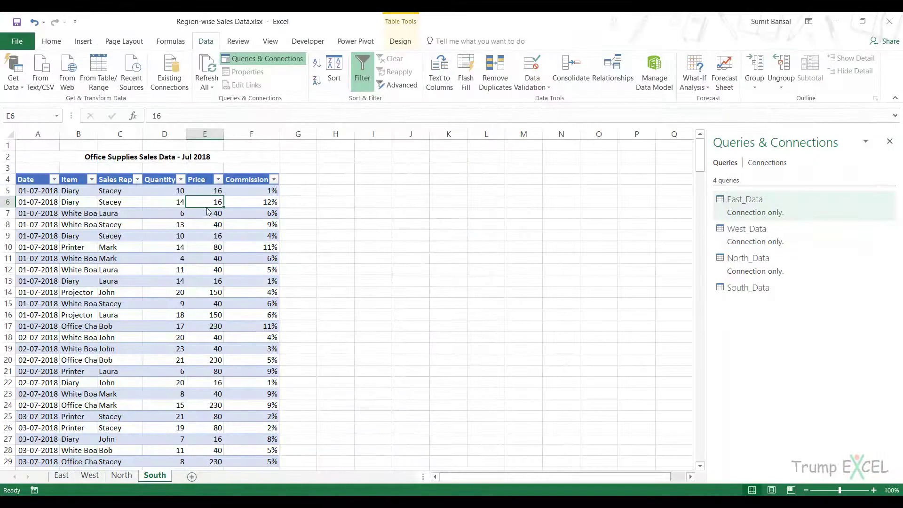
Load South_Data with Only Create Connection.
click(344, 232)
click(393, 313)
mouse_move(752, 209)
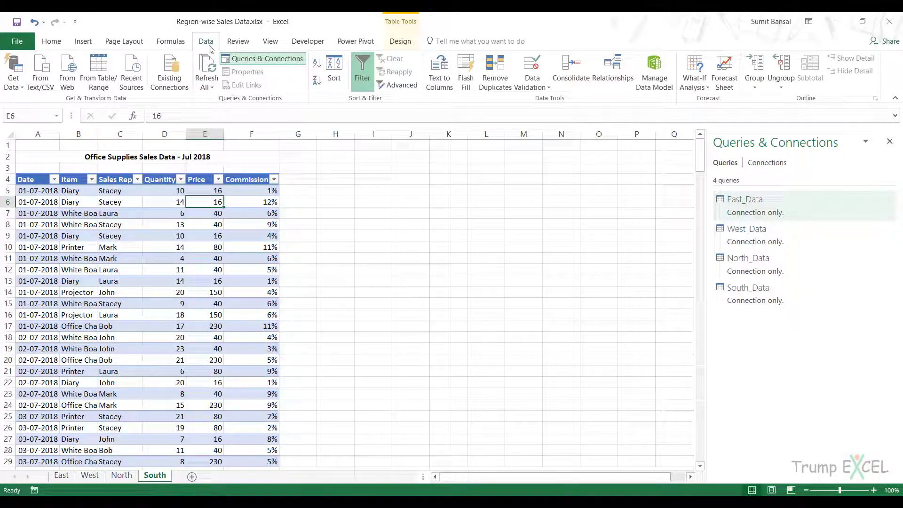
Open the Append dialog via Get Data > Combine Queries, then cancel it.
click(22, 87)
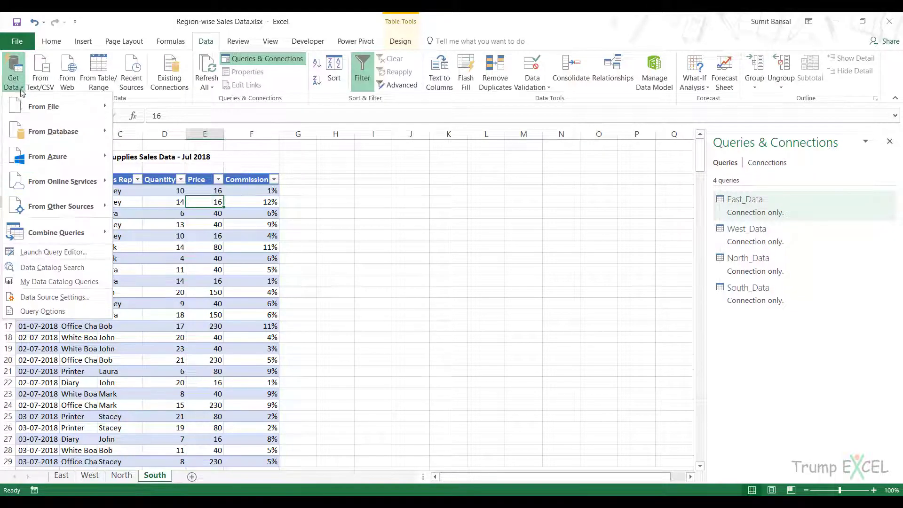
mouse_move(56, 236)
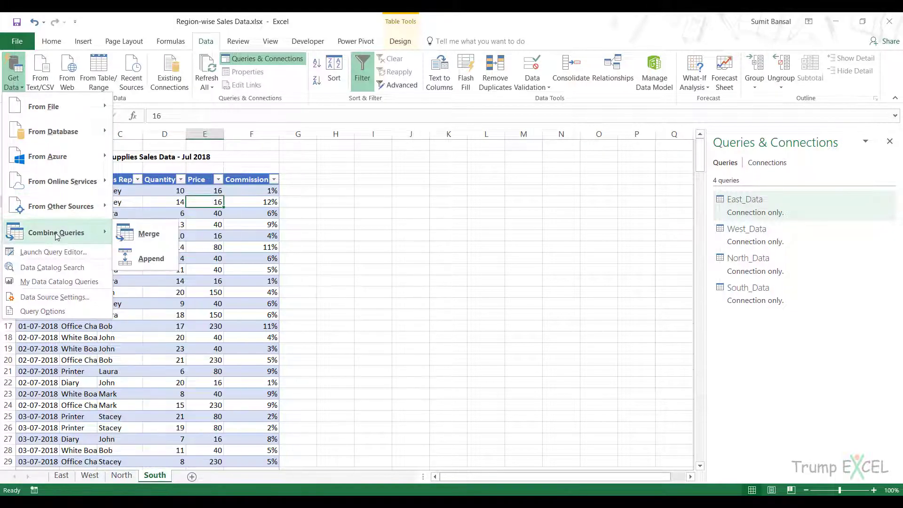
click(151, 258)
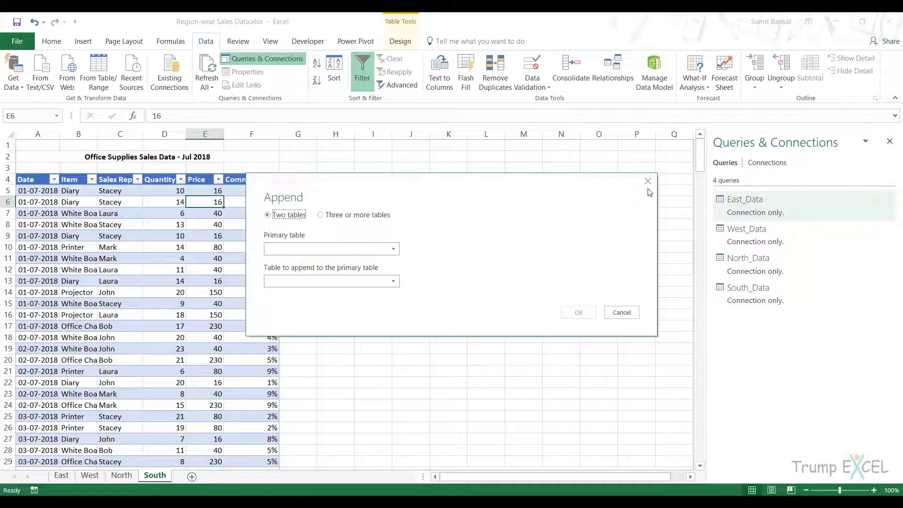
click(648, 182)
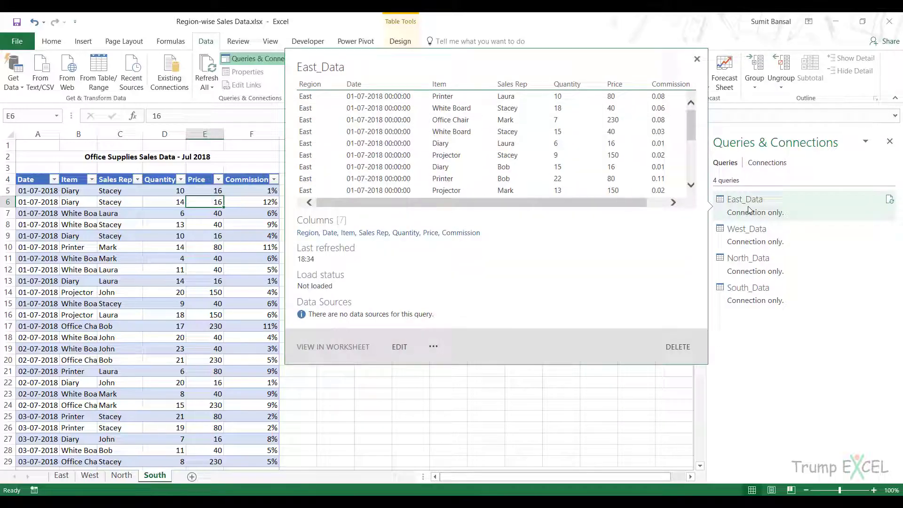
Append to East_Data using Three or more tables, adding West_Data, North_Data and South_Data.
right_click(747, 207)
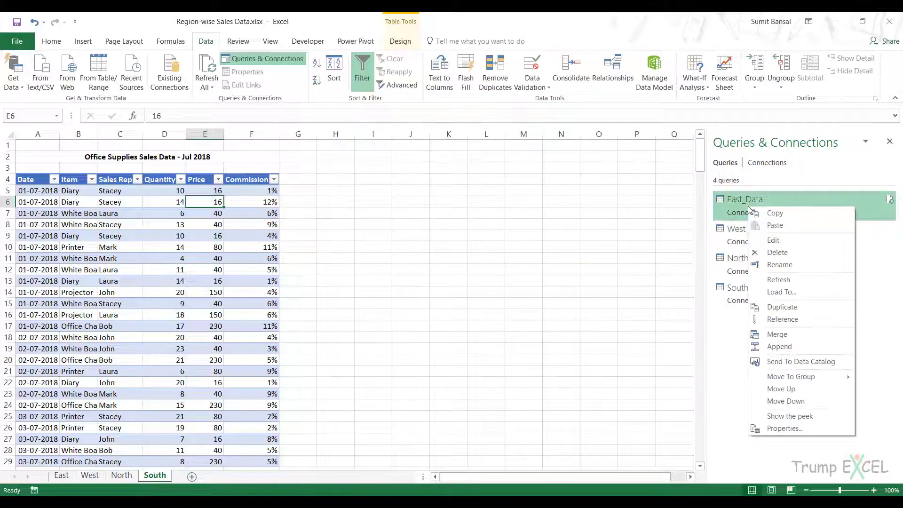
click(779, 346)
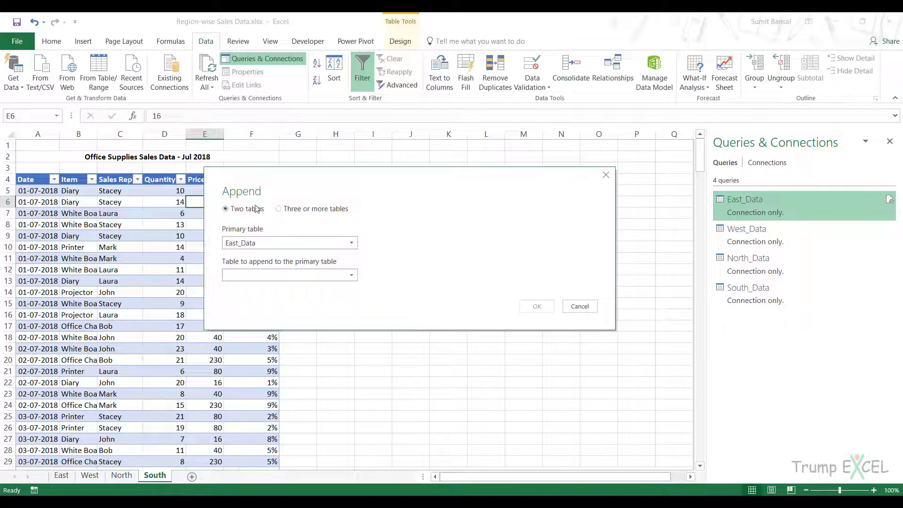
click(302, 211)
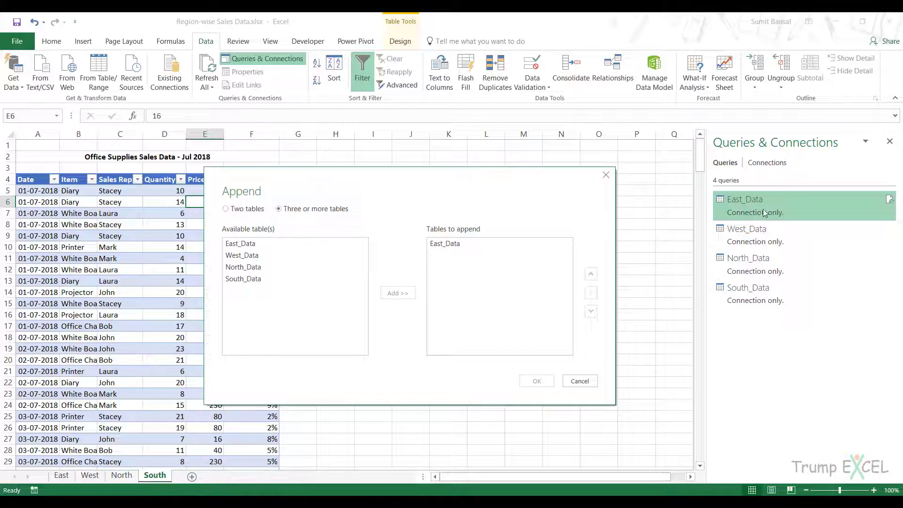
click(244, 255)
ctrl+click(245, 267)
ctrl+click(272, 279)
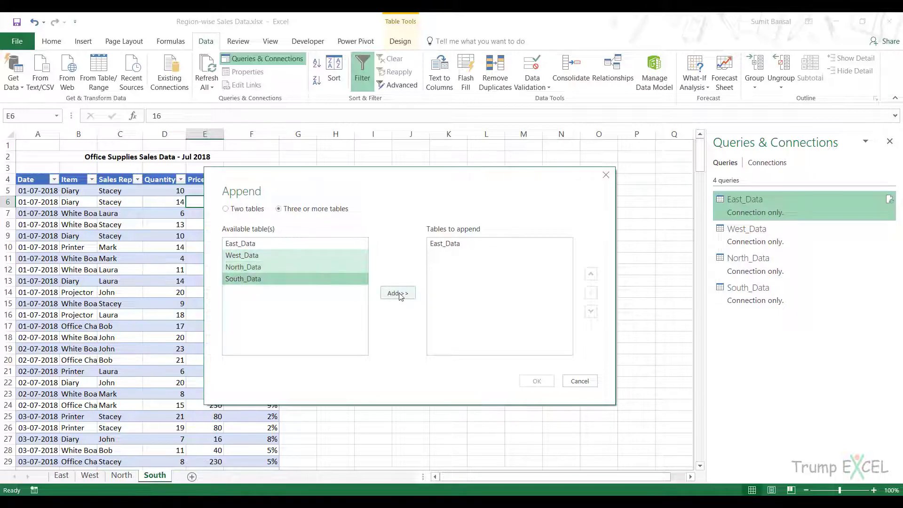
click(397, 293)
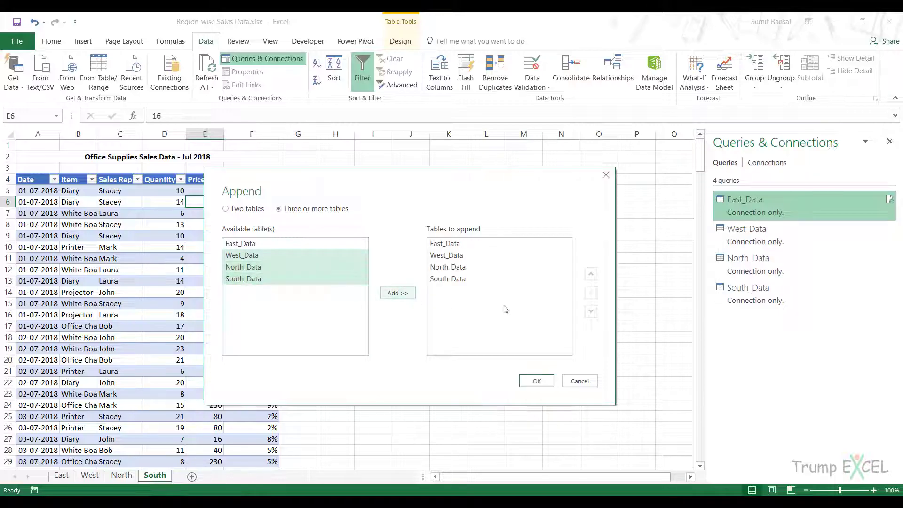
click(457, 257)
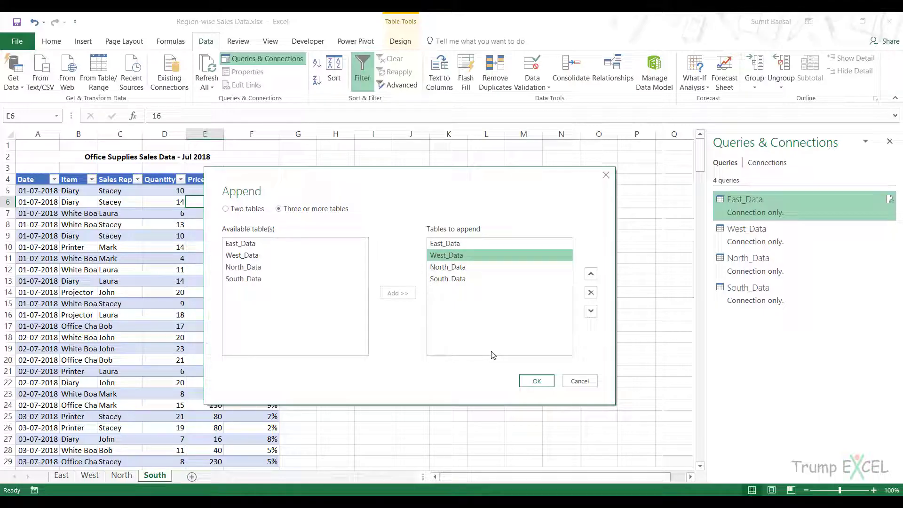
Confirm the four-query append into Append1 and set the Date column to Date type.
click(536, 383)
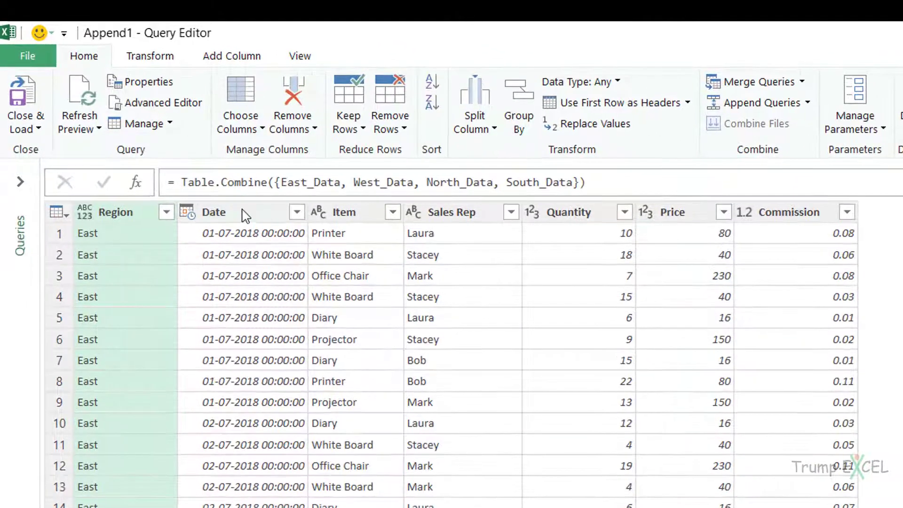
click(243, 212)
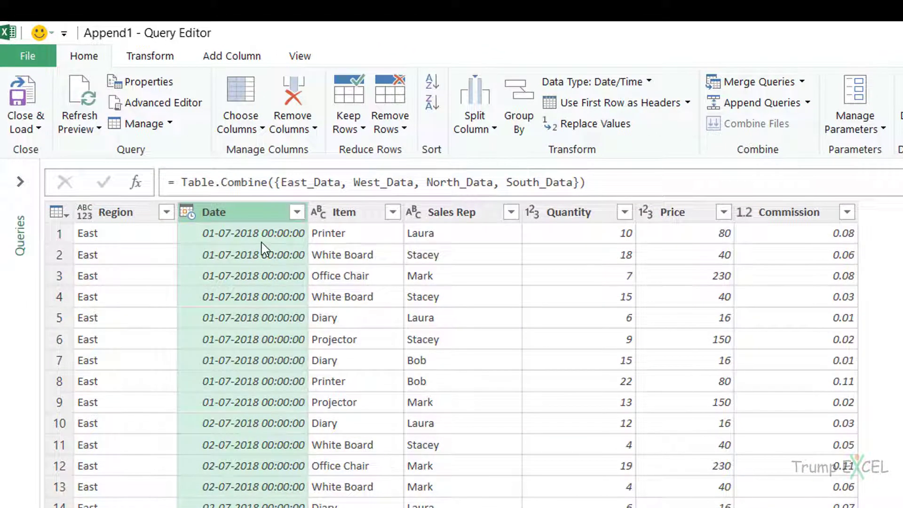
click(149, 58)
click(319, 81)
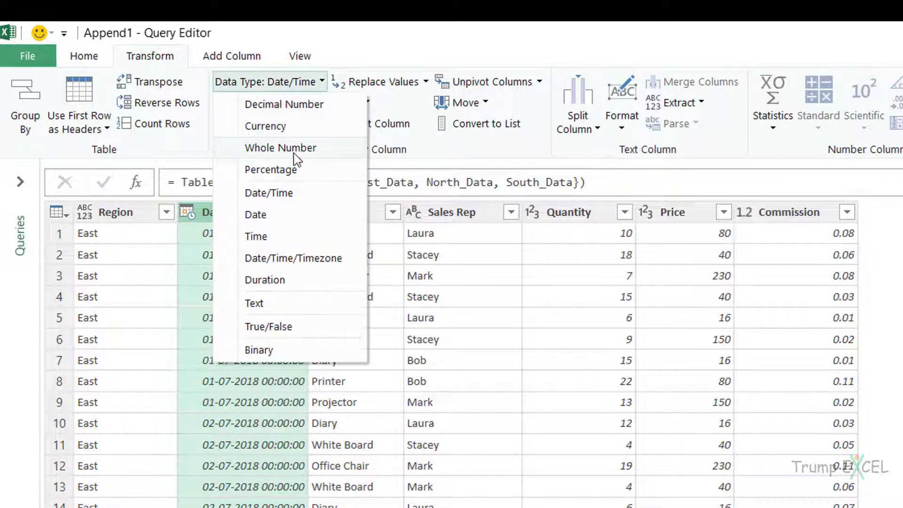
click(287, 220)
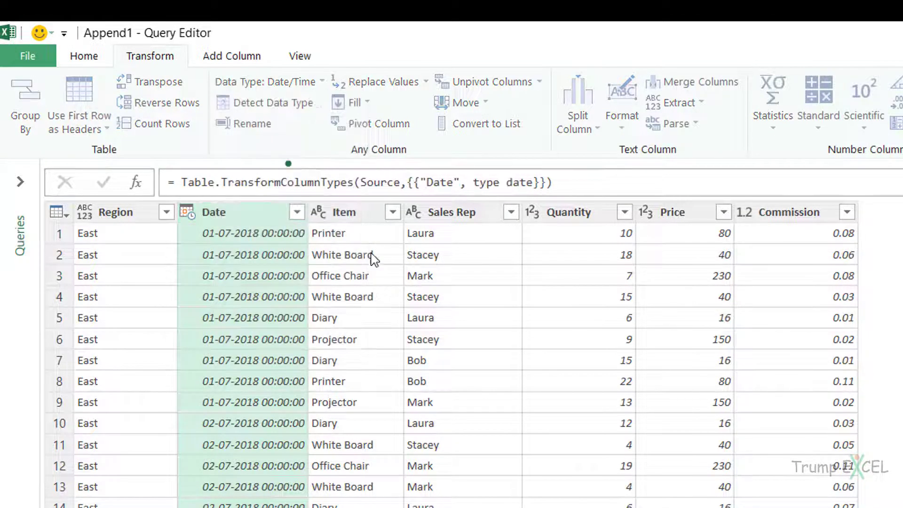
Change the Commission column's data type to Percentage.
click(801, 218)
click(303, 85)
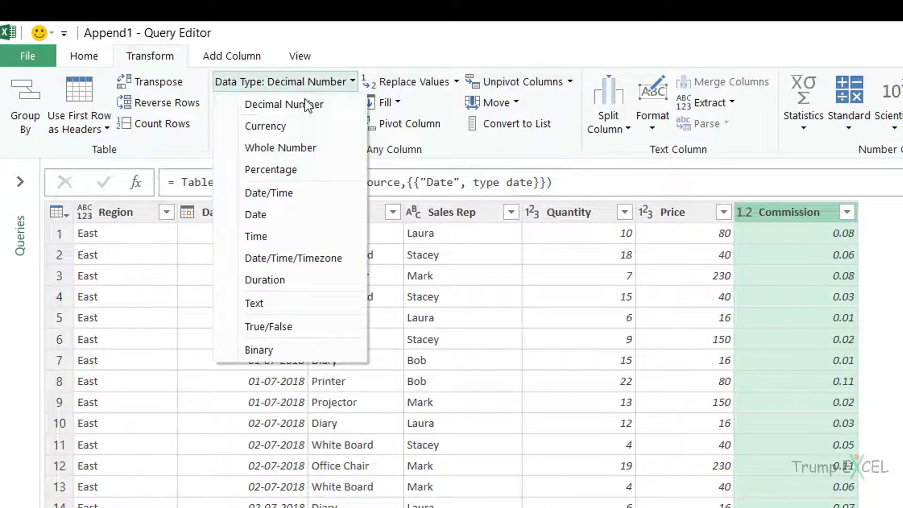
click(299, 179)
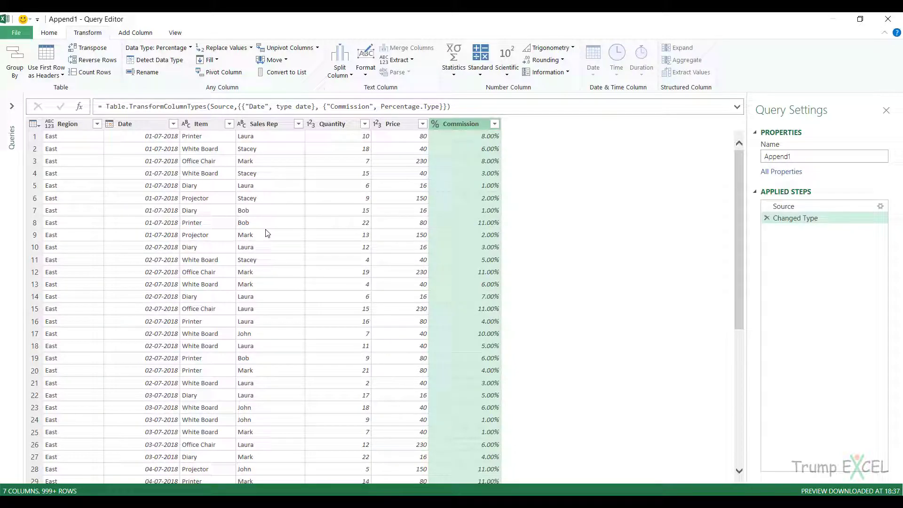
Close & Load Append1 into the workbook as a 1,303-row table, then view the East sheet.
click(16, 32)
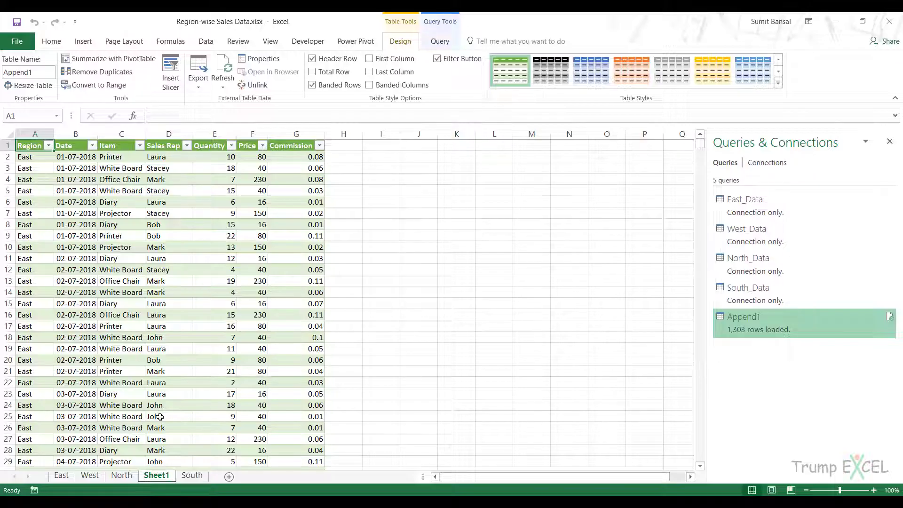
click(62, 475)
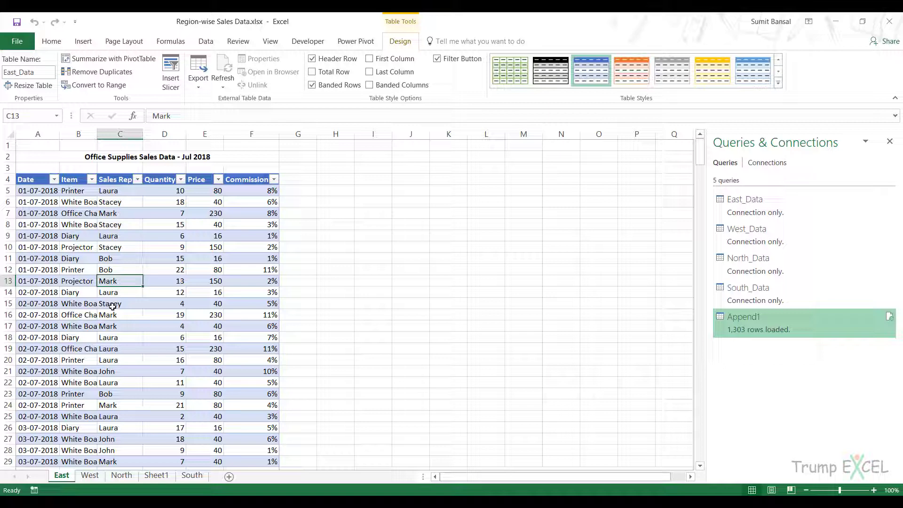
Refresh the Append1 table on Sheet1.
click(162, 476)
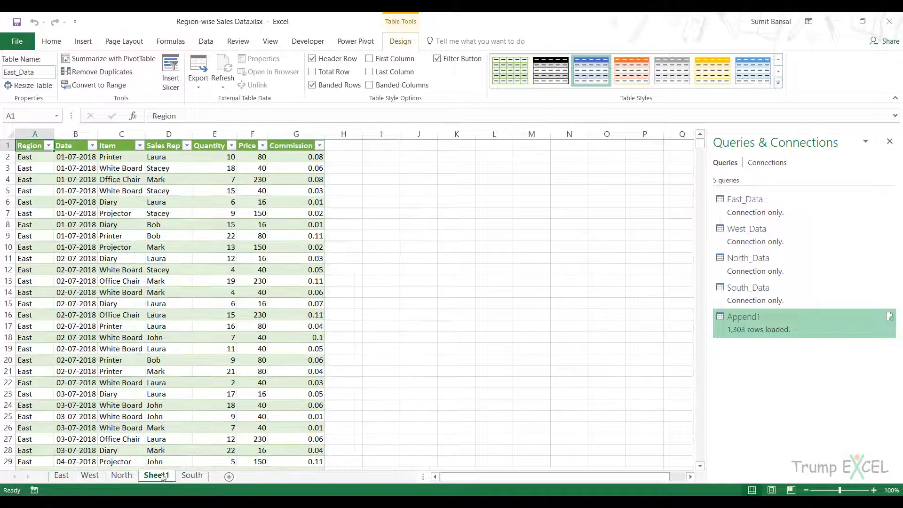
right_click(118, 181)
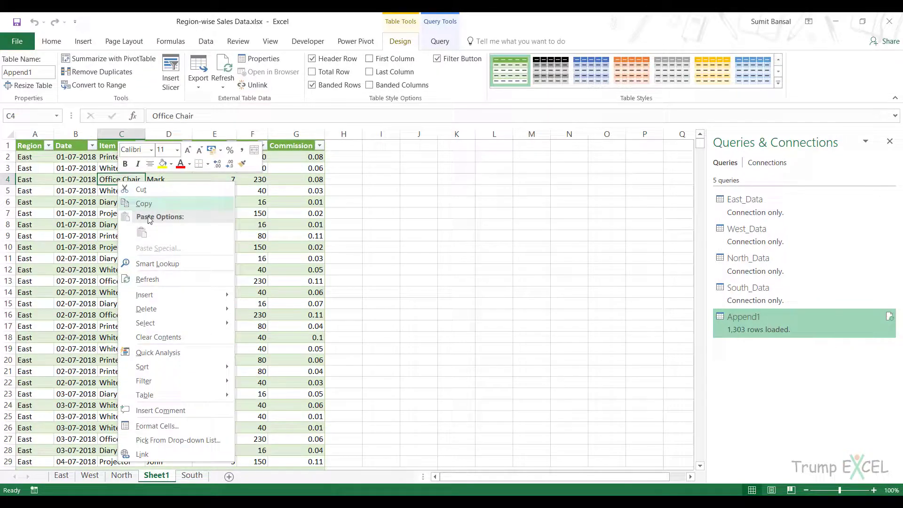
click(141, 264)
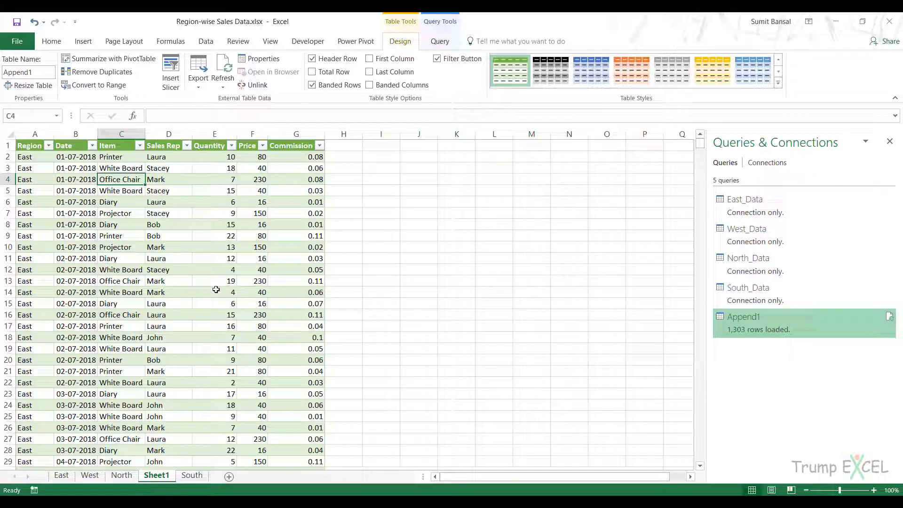
Compare the East and West sheets, ending on the West sales table.
click(66, 476)
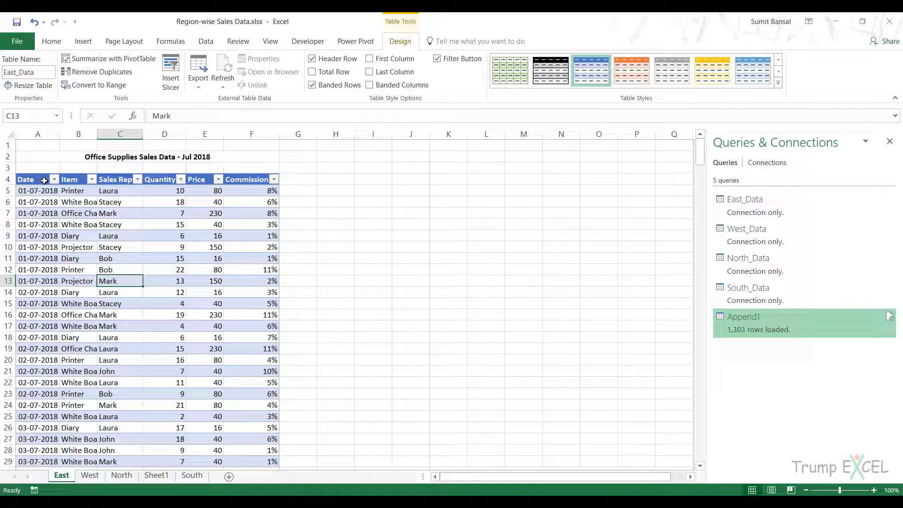
click(88, 475)
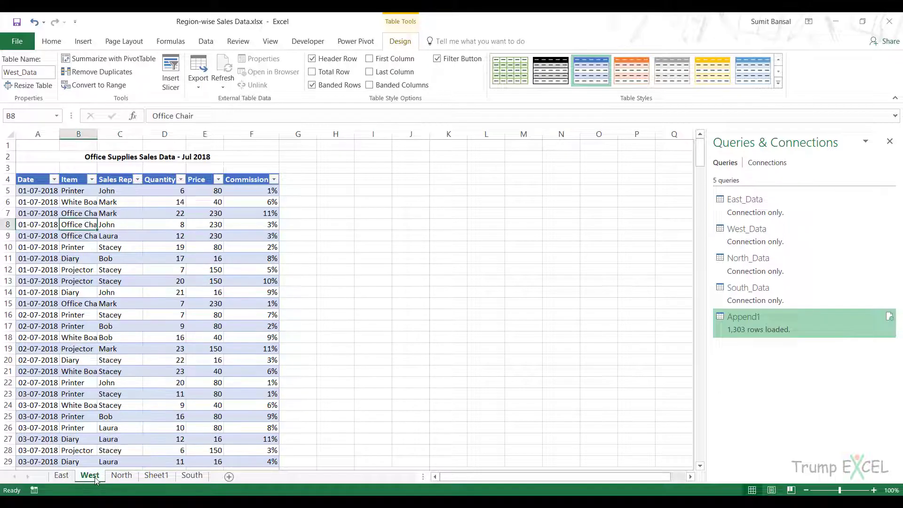
click(63, 477)
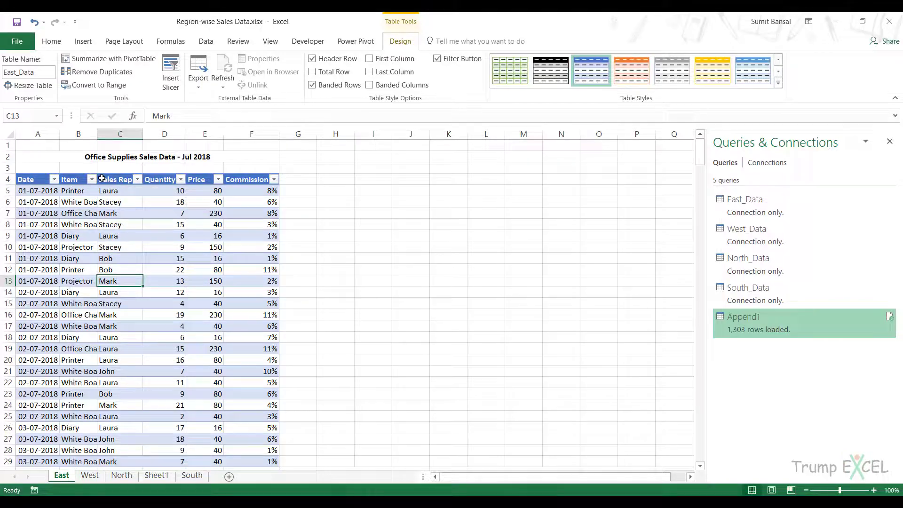
click(90, 475)
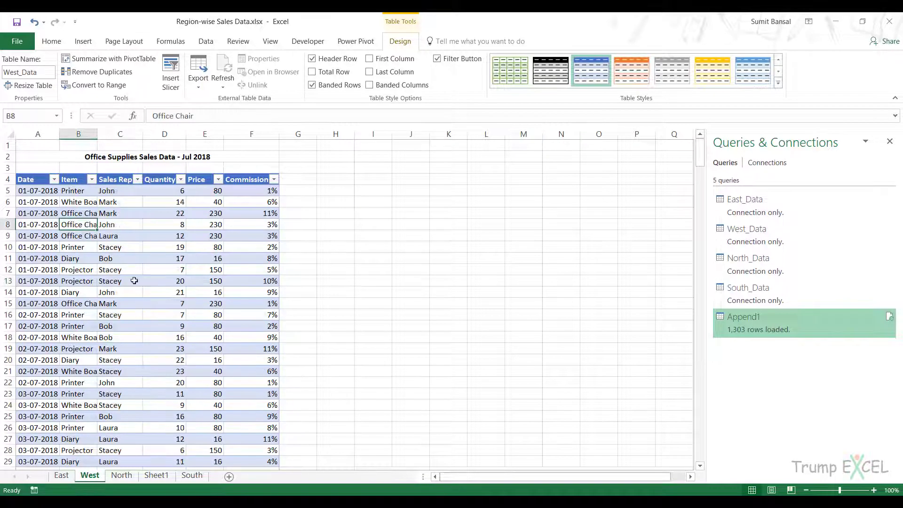
Rename the West table's Date header to SaleDate.
double_click(43, 182)
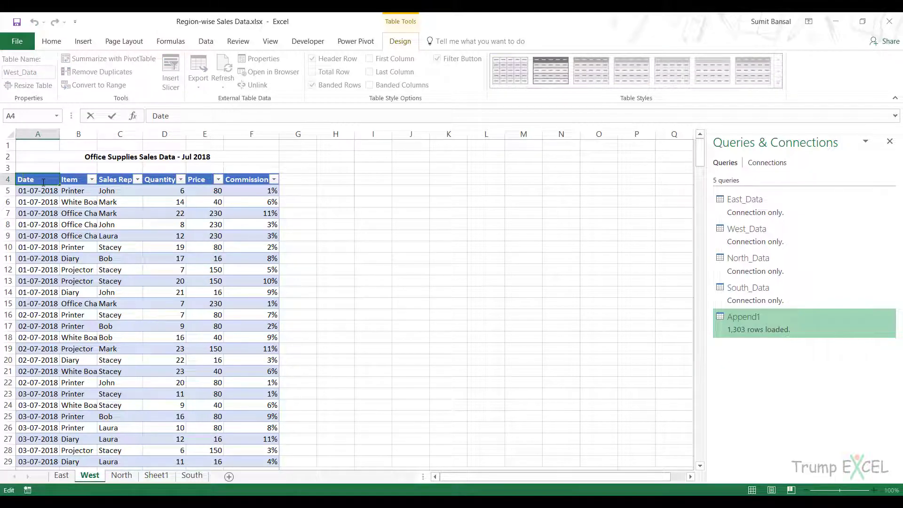
text(Sale)
click(87, 260)
Check the East and West sheets, then return to Sheet1 with the Append1 table.
click(58, 478)
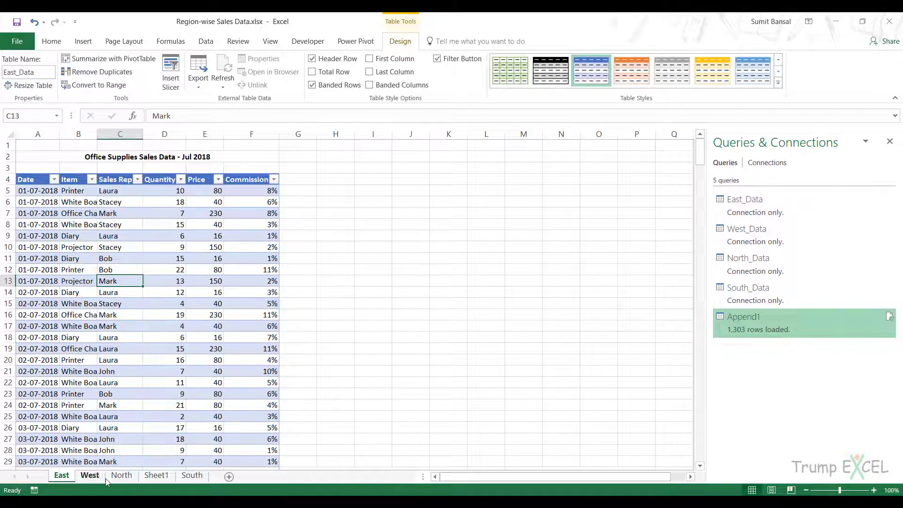
click(94, 476)
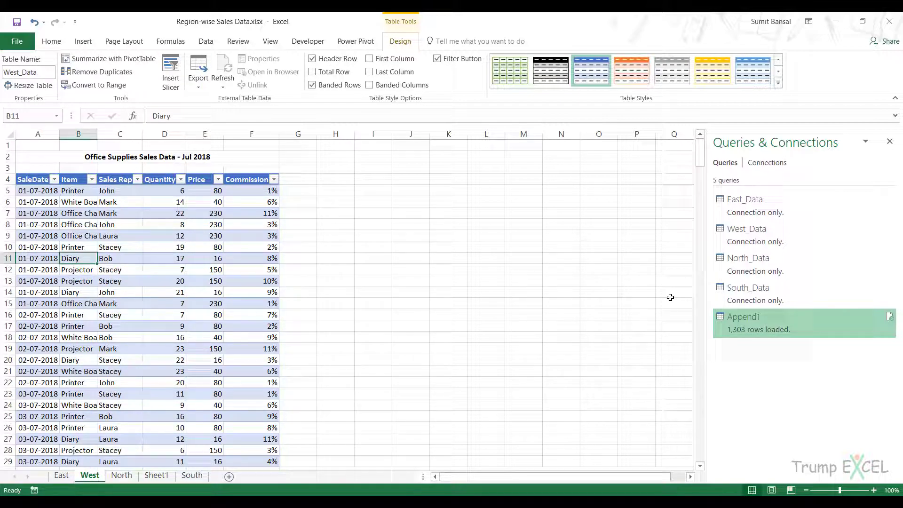
click(156, 475)
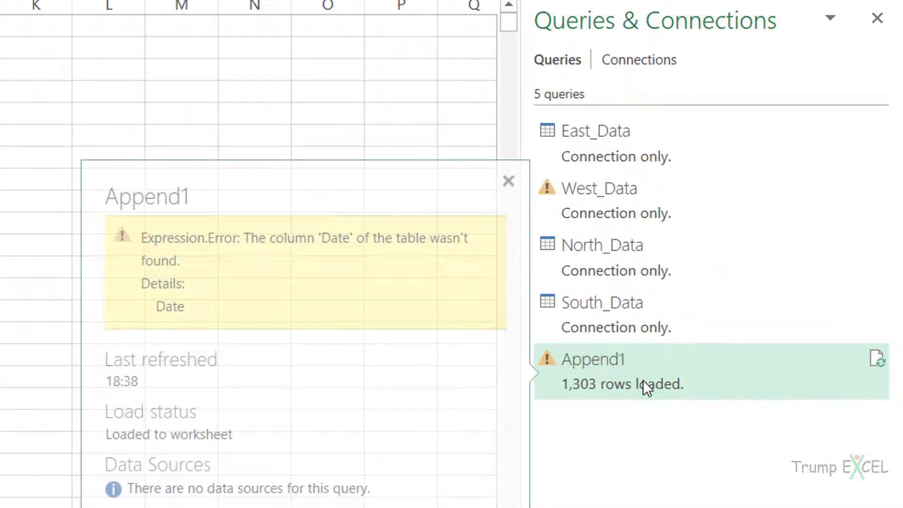
mouse_move(748, 209)
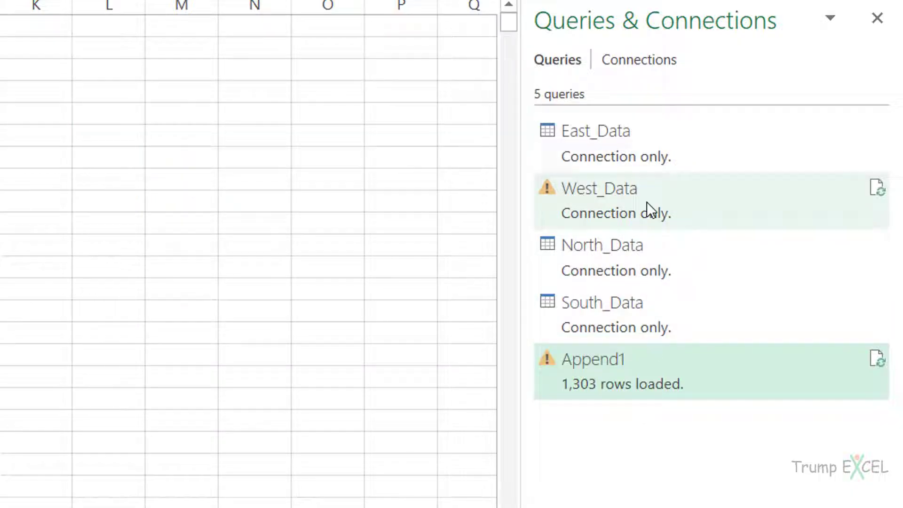
mouse_move(633, 201)
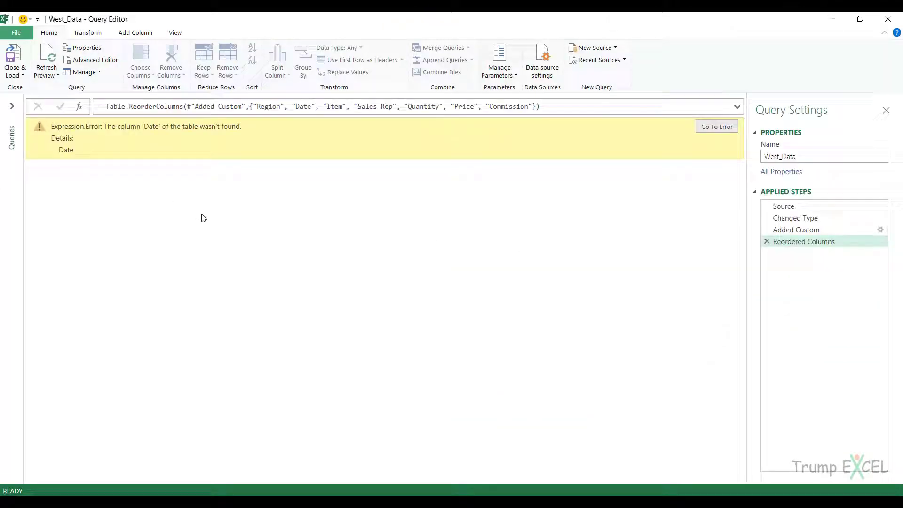
At West_Data's Source step, insert a Renamed Columns step turning SaleDate back into Date.
click(792, 205)
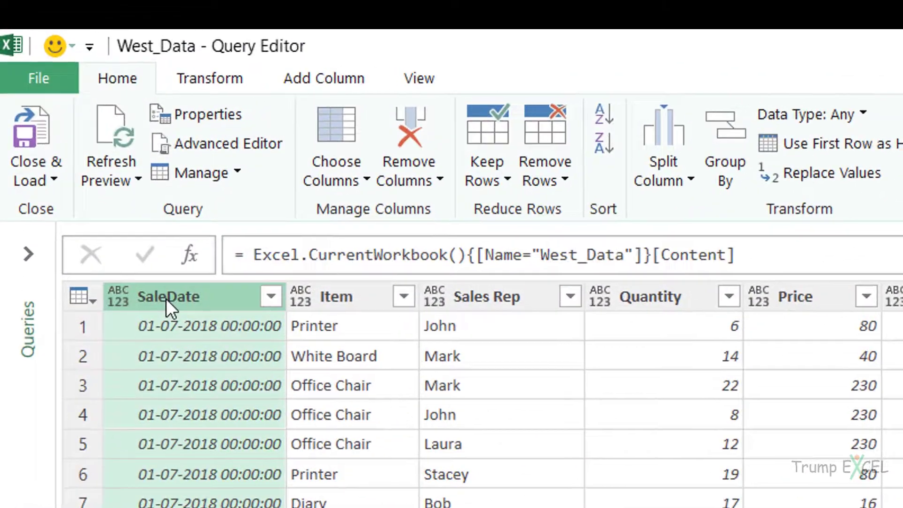
double_click(69, 124)
click(70, 124)
key(BackSpace)
key(BackSpace)
key(BackSpace)
key(BackSpace)
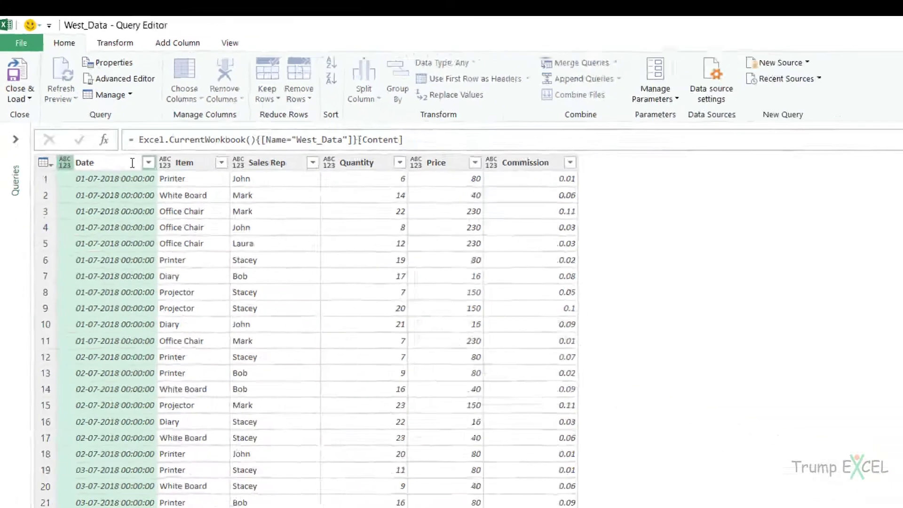
key(Return)
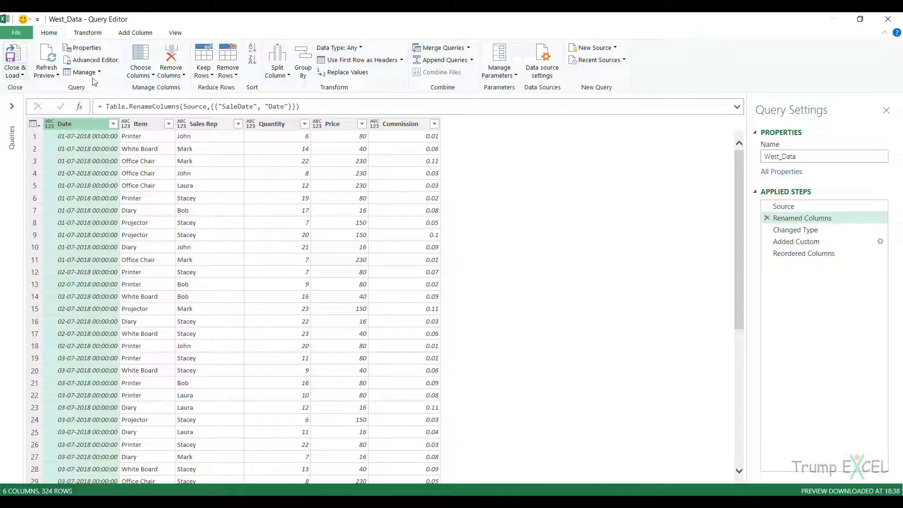
Close the Query Editor keeping the West_Data changes, then return to the East sheet.
click(887, 18)
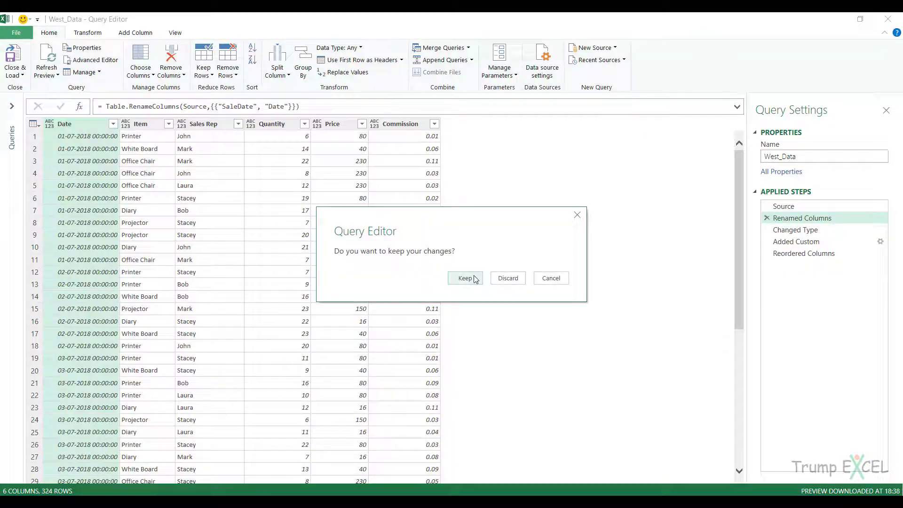
click(475, 278)
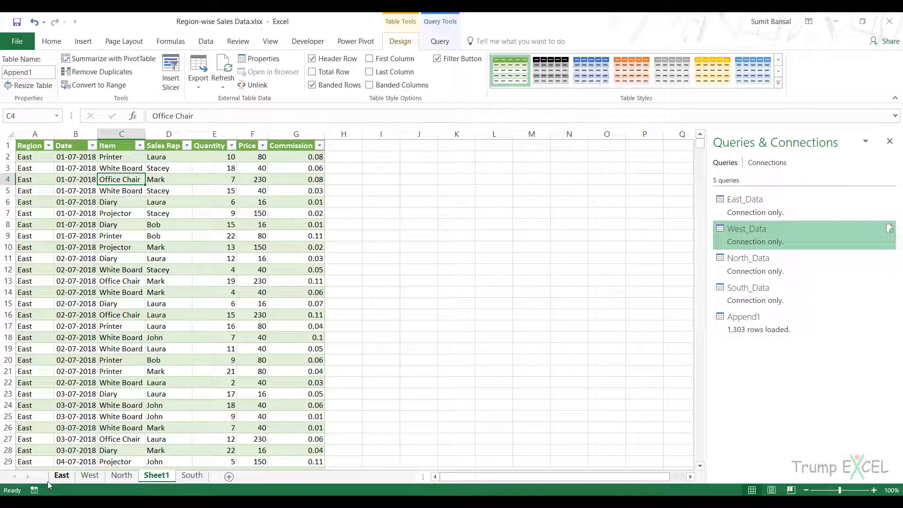
click(62, 474)
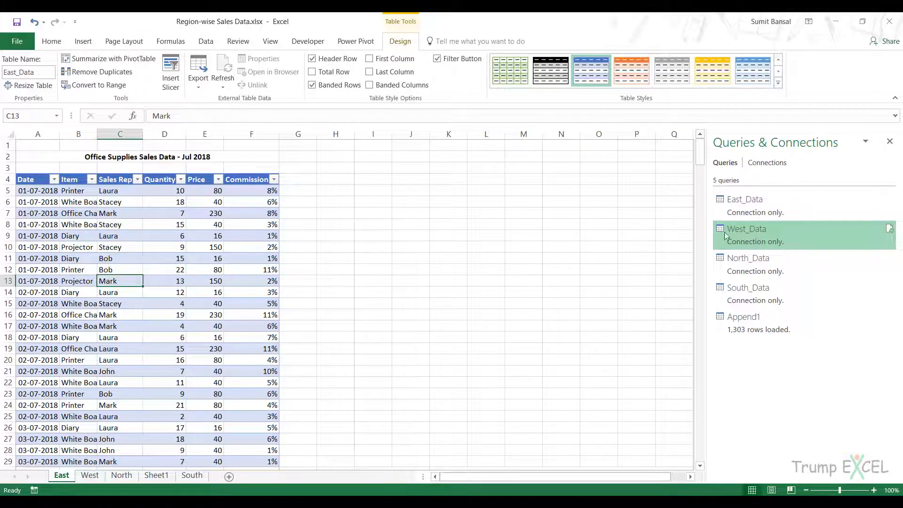
mouse_move(751, 212)
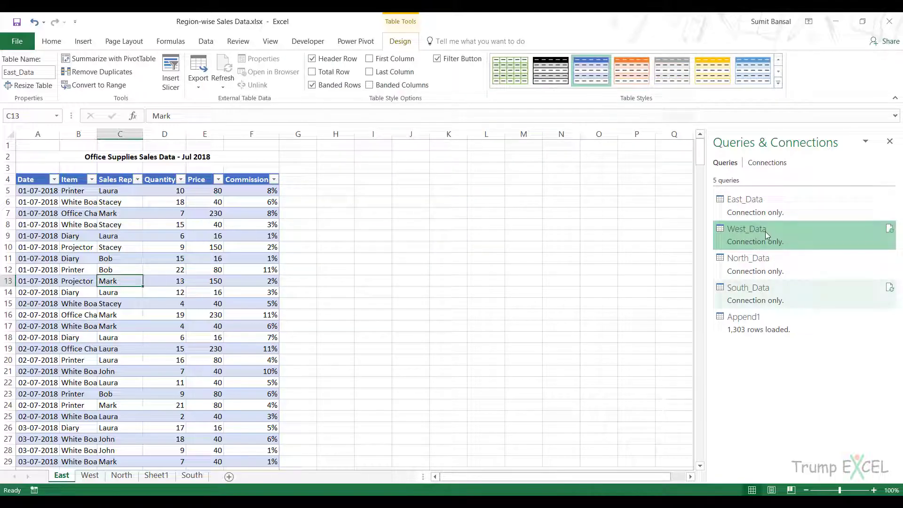